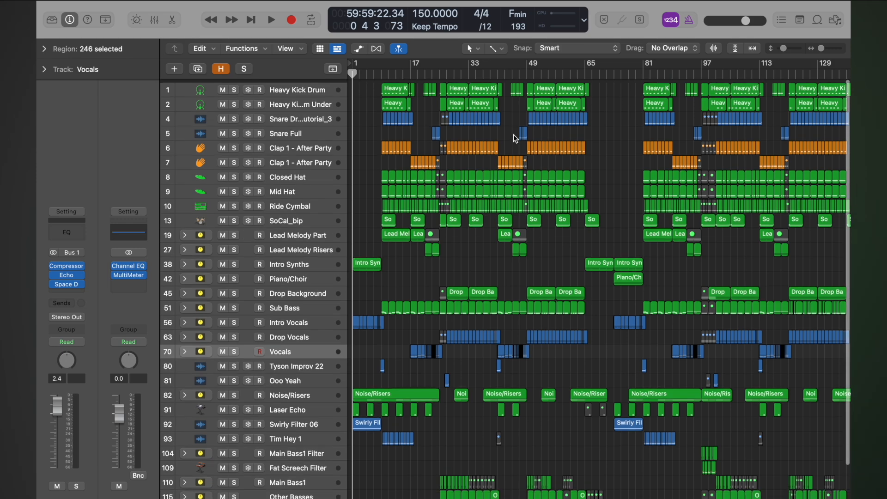
# Open the color palette and color the Heavy Kick Drum regions bright red and the Heavy Kick Drum Under regions medium orange
pyautogui.hotkey('alt', 'c')
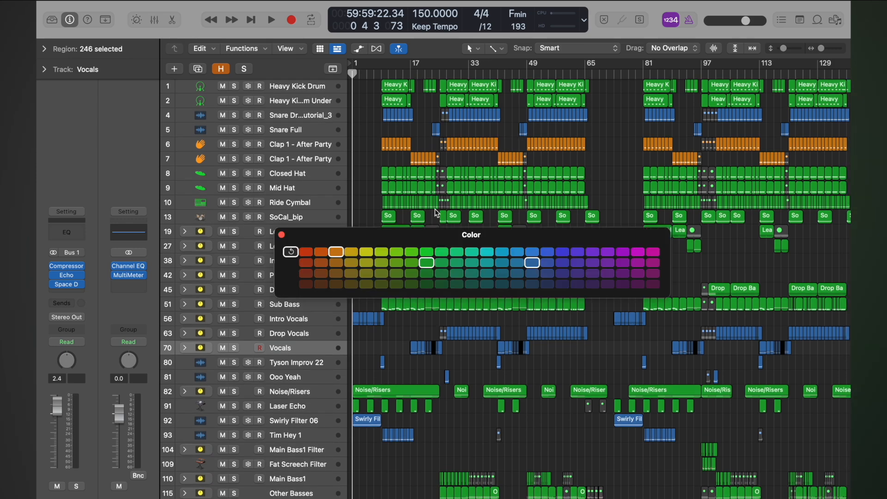
pyautogui.click(361, 123)
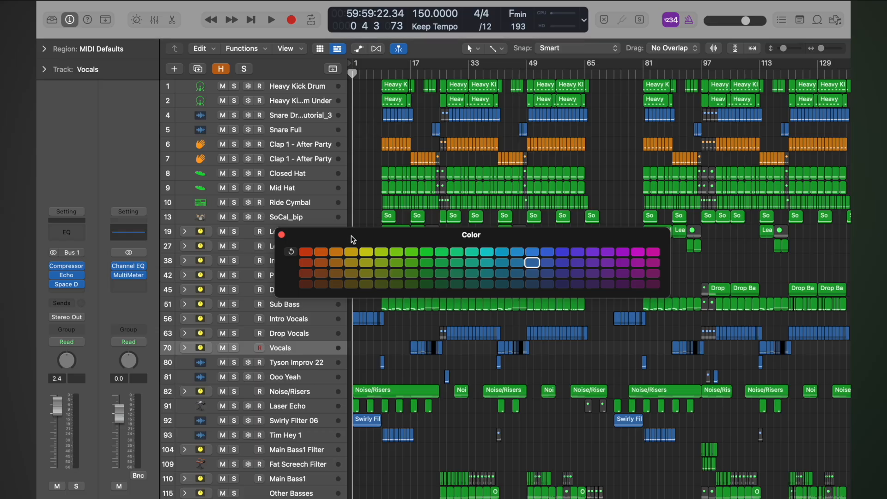
pyautogui.moveTo(352, 237); pyautogui.dragTo(371, 258)
pyautogui.click(322, 87)
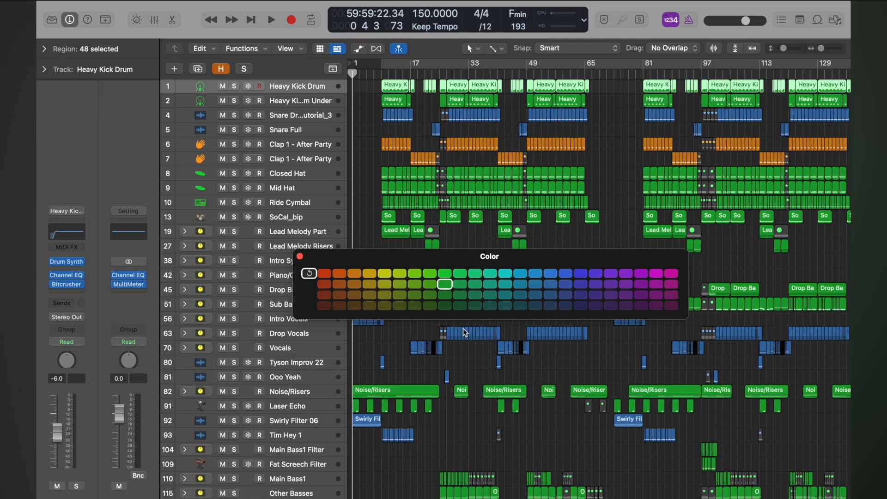
pyautogui.click(324, 274)
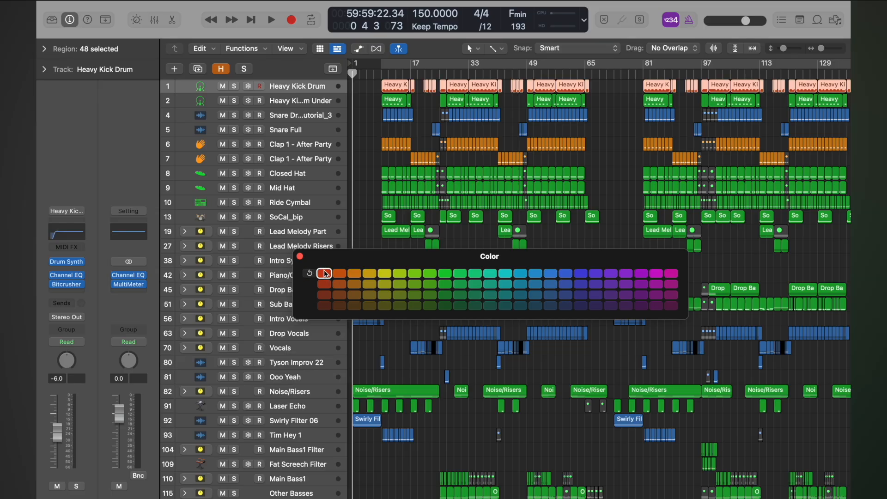
pyautogui.click(339, 284)
pyautogui.click(326, 274)
pyautogui.press('Down')
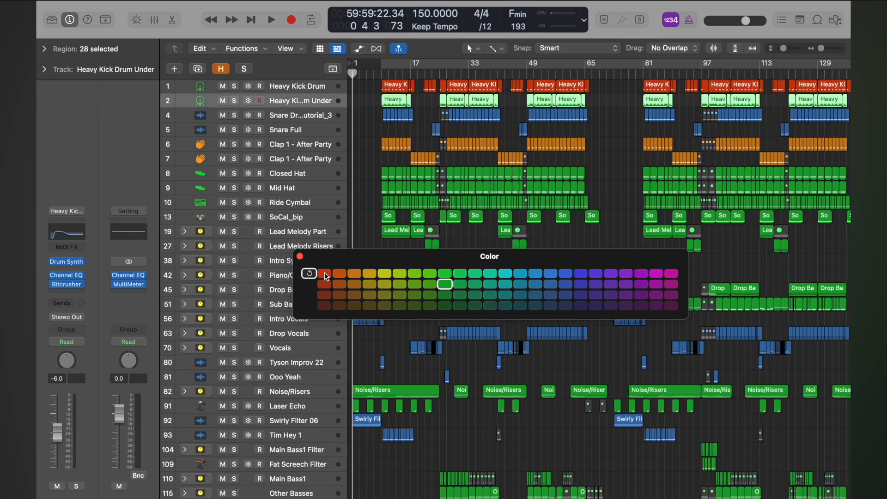
pyautogui.click(339, 284)
# Color the Snare Drum Tutorial_3 regions muted amber-brown and the Snare Full regions darkest golden brown
pyautogui.press('Down')
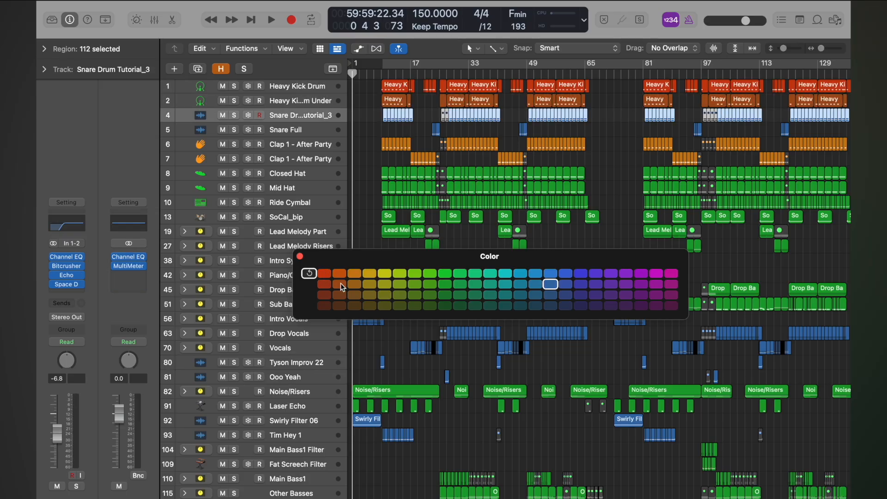
pyautogui.click(353, 294)
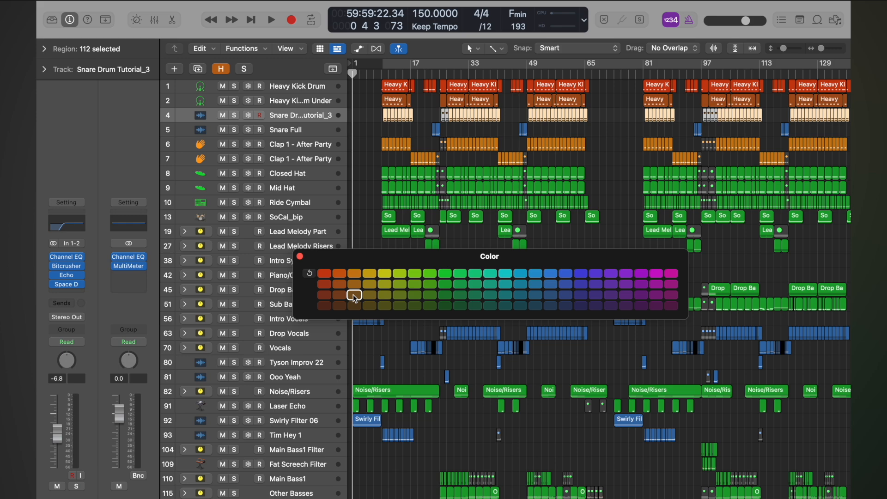
pyautogui.press('Down')
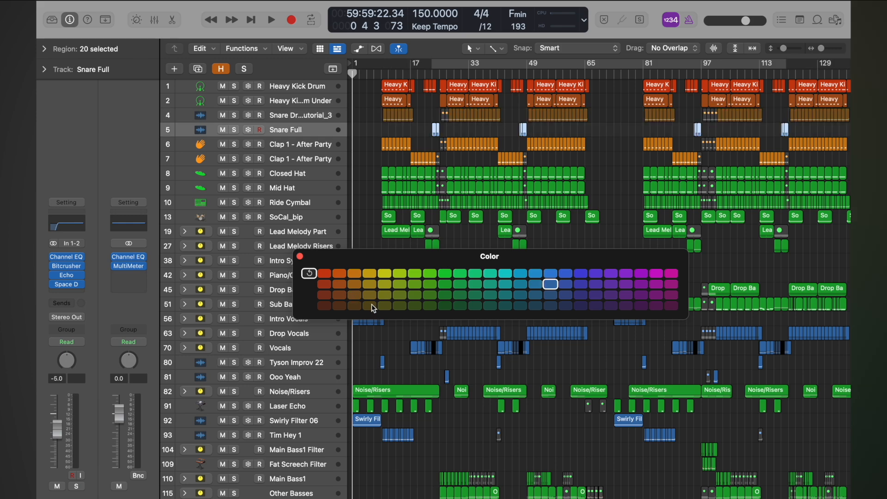
pyautogui.click(369, 305)
# Color the two Clap 1 - After Party tracks' regions muted olive yellow on track 6 and medium yellow-green on track 7
pyautogui.press('Down')
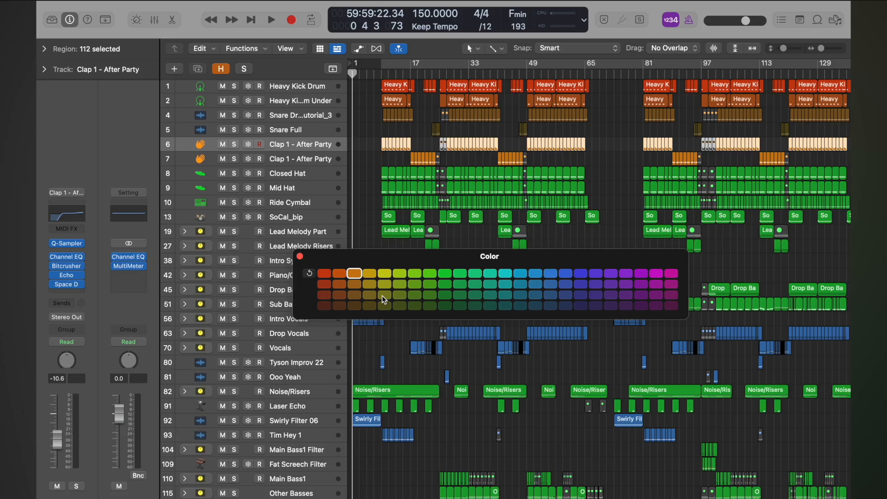
pyautogui.click(386, 295)
pyautogui.press('Down')
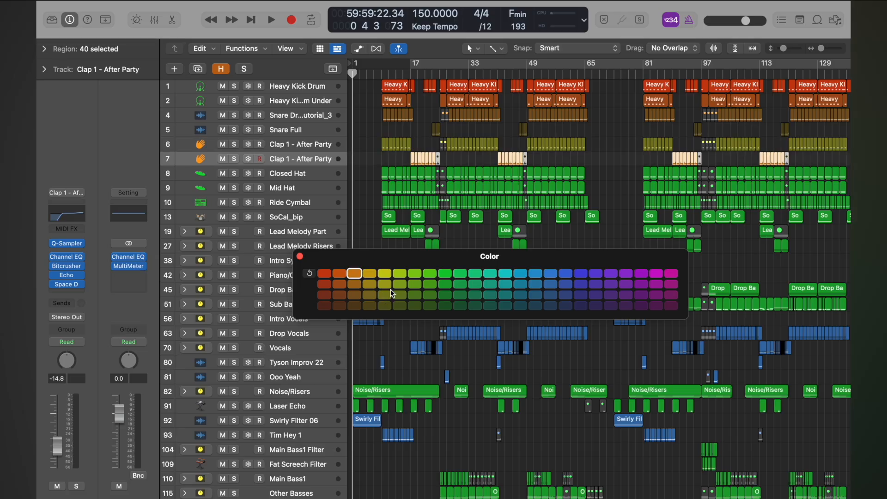
pyautogui.click(399, 283)
# Color the Closed Hat regions bright lime green and the Mid Hat regions medium green
pyautogui.press('Down')
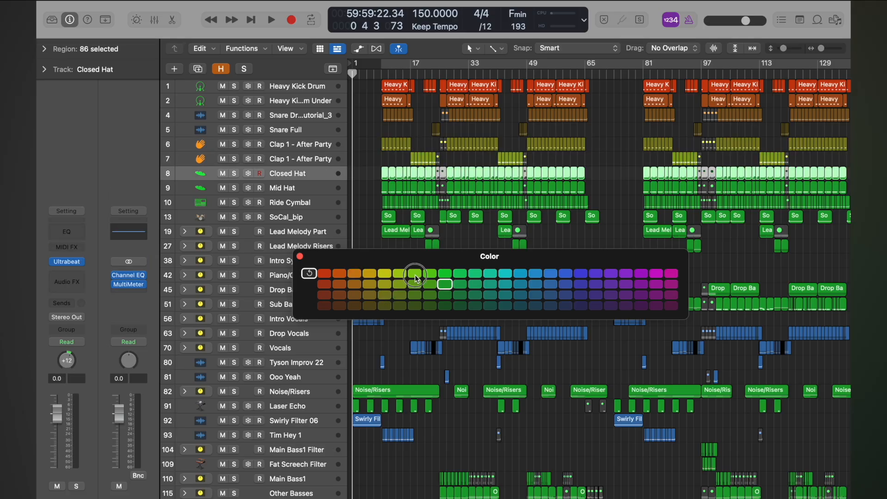
pyautogui.click(414, 274)
pyautogui.press('Down')
pyautogui.click(426, 282)
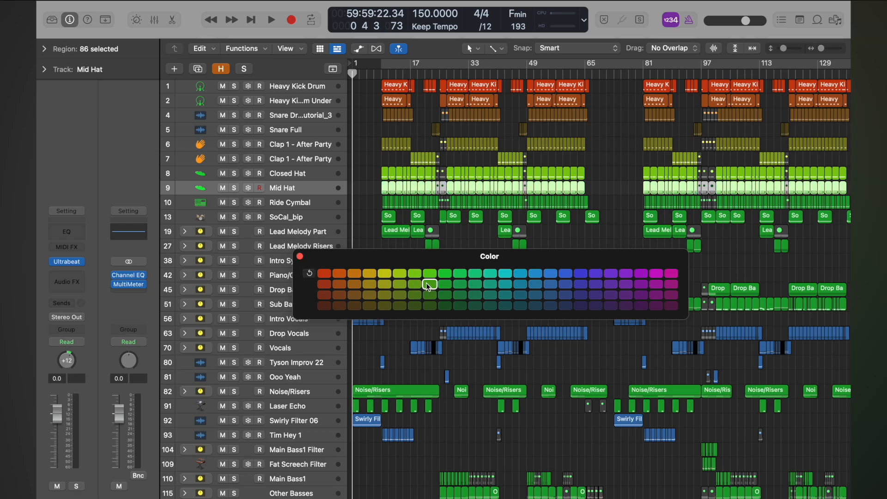
# Color the Ride Cymbal regions muted green and the SoCal_bip regions darkest green
pyautogui.press('Down')
pyautogui.click(443, 296)
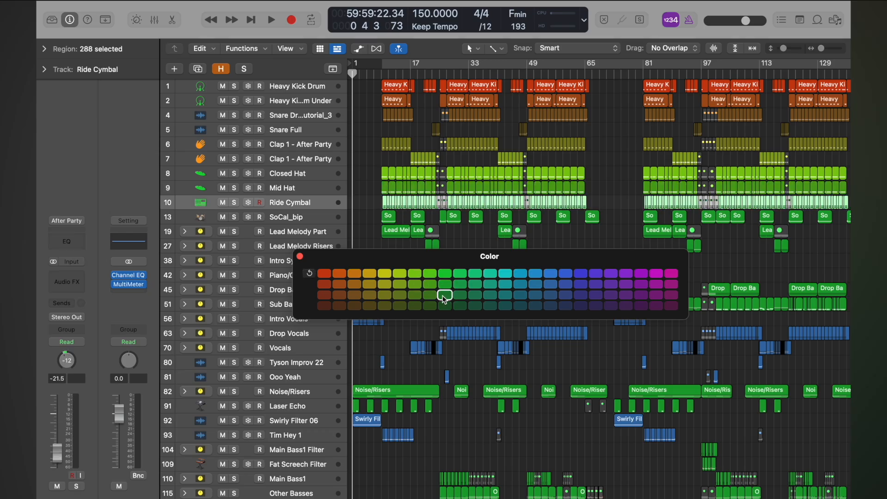
pyautogui.press('Down')
pyautogui.click(460, 306)
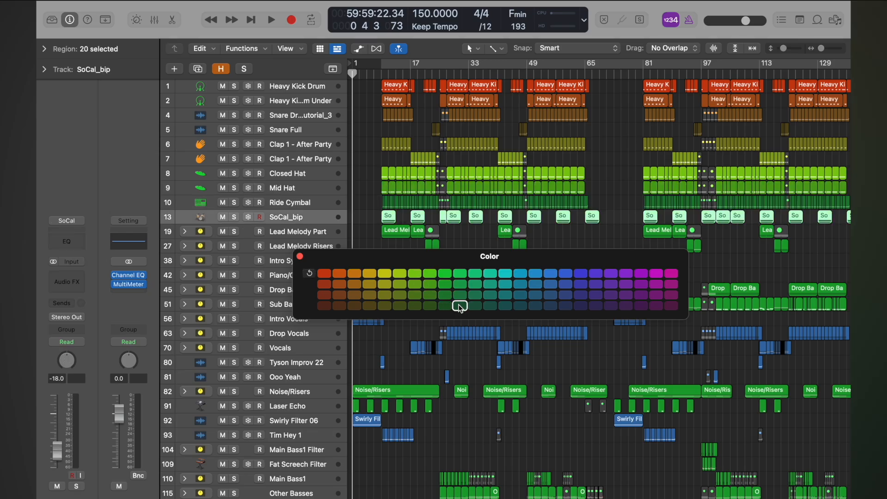
# Expand the Lead Melody Part stack and color all its regions darkest green
pyautogui.press('Down')
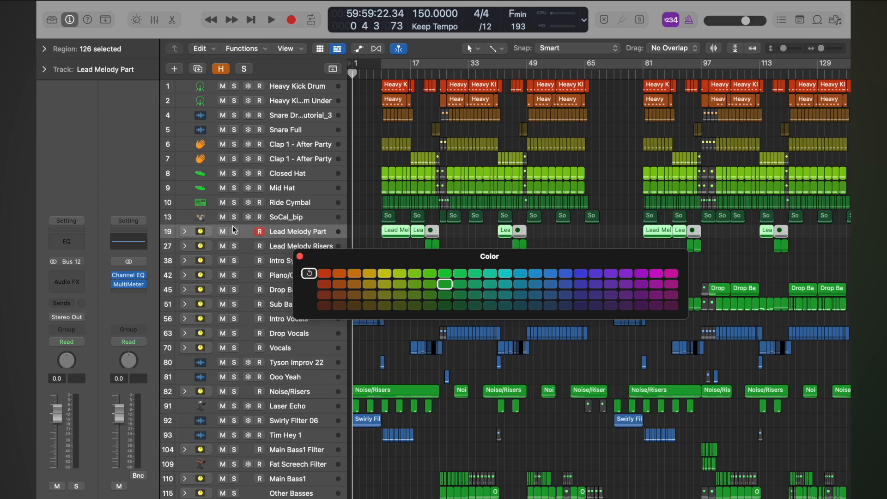
pyautogui.click(184, 232)
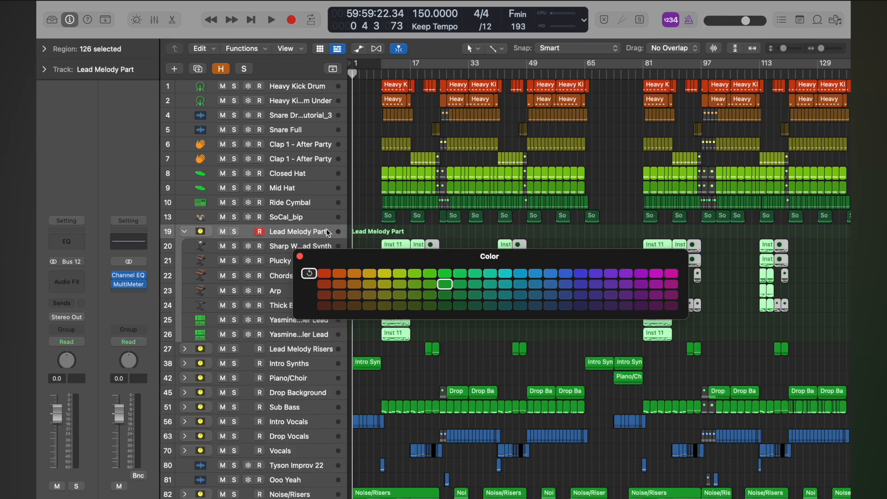
pyautogui.click(460, 306)
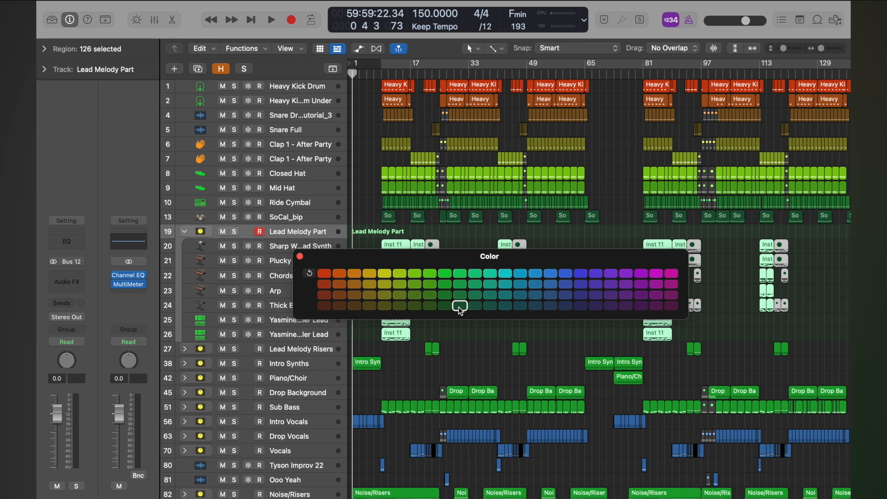
# Color the Sharp Wobble lead synth regions on track 20 muted teal-green and the Plucky Synth Lead regions medium teal
pyautogui.press('Down')
pyautogui.click(475, 296)
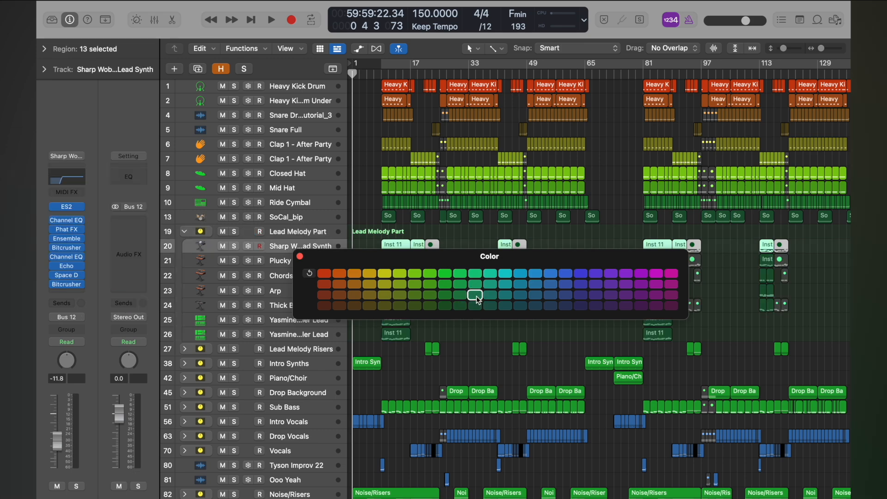
pyautogui.press('Down')
pyautogui.click(488, 287)
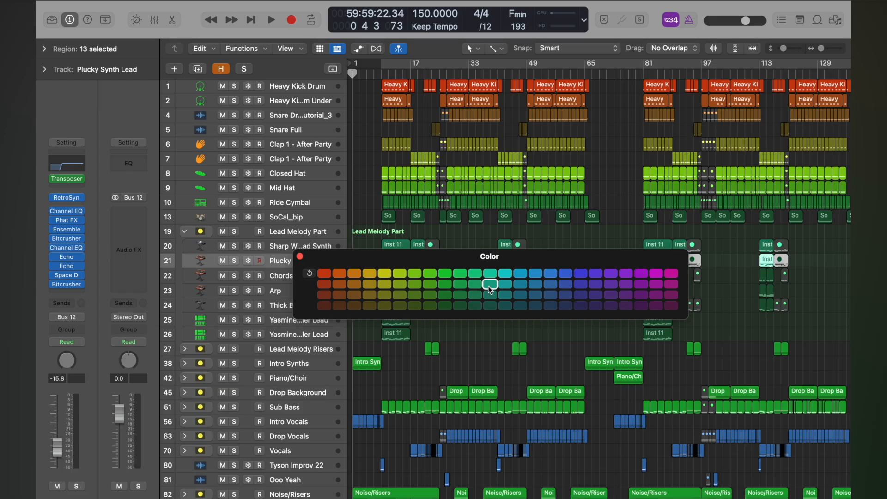
# Color the Lead Melody Part's Chords regions bright cyan, its Arp regions medium blue and its Thick Bass regions muted blue
pyautogui.press('Down')
pyautogui.click(505, 273)
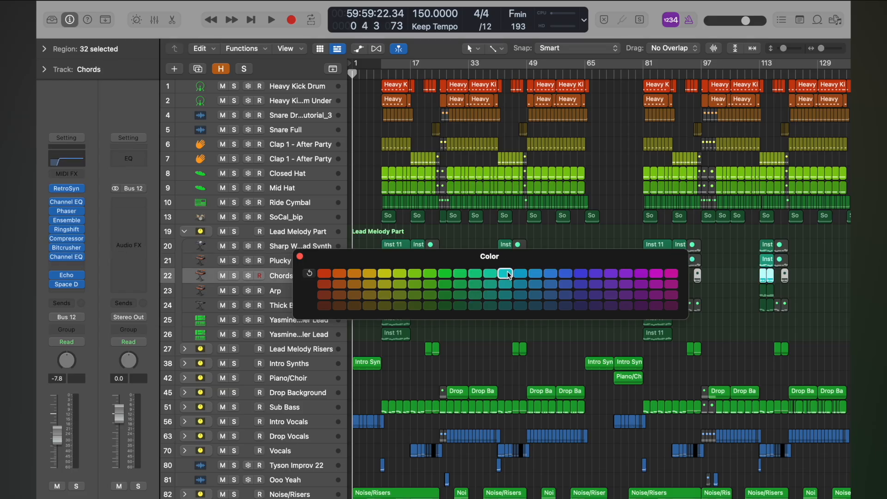
pyautogui.press('Down')
pyautogui.click(519, 284)
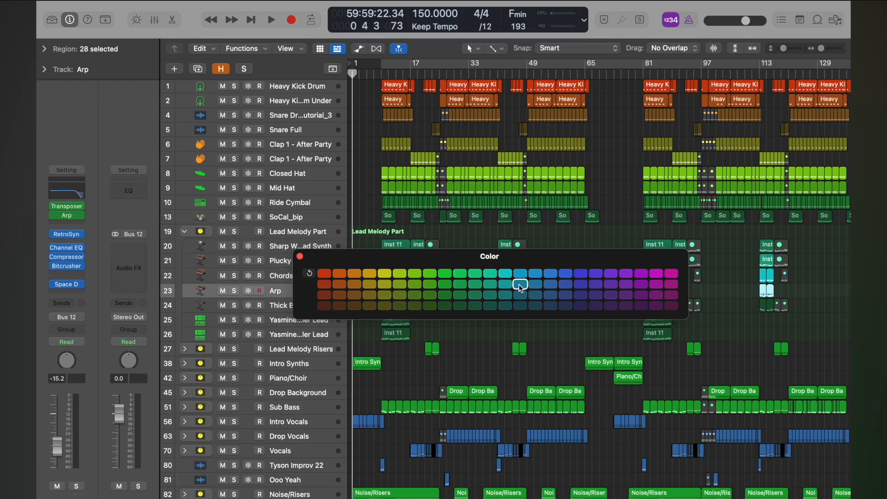
pyautogui.press('Down')
pyautogui.click(536, 295)
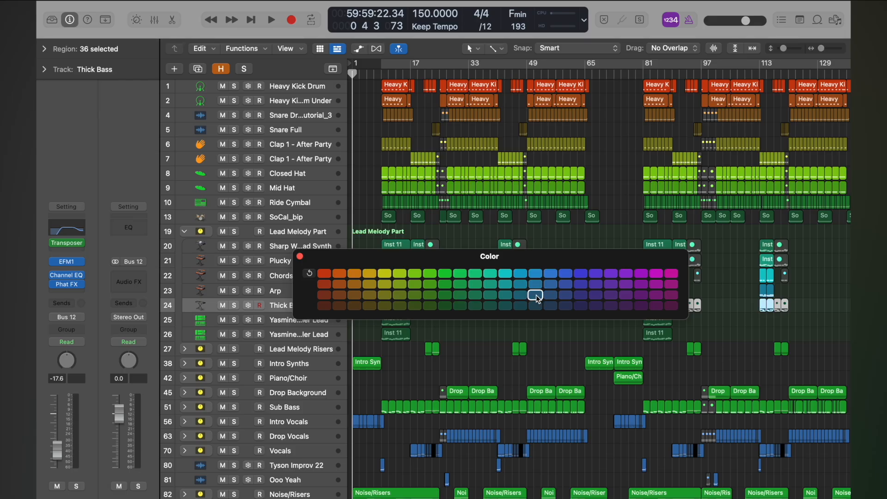
# Color the two sampler lead tracks' regions darkest blue on track 25 and muted indigo-blue on track 26
pyautogui.press('Down')
pyautogui.click(552, 306)
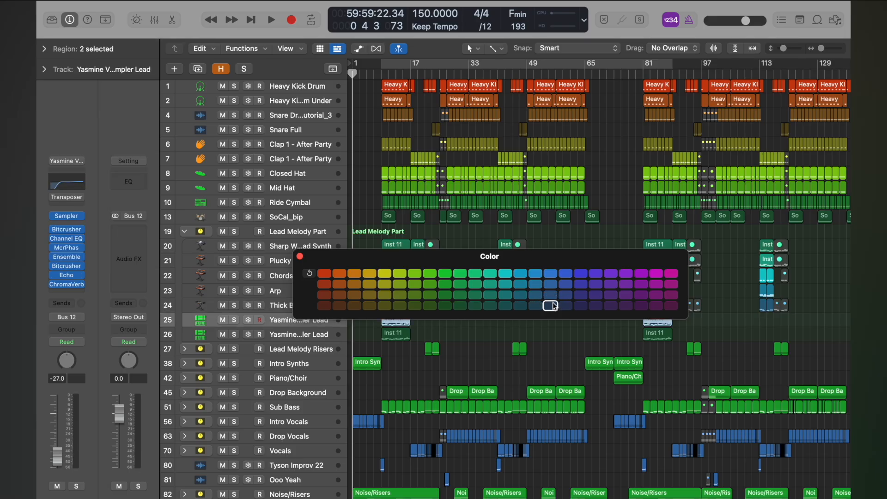
pyautogui.press('Down')
pyautogui.click(566, 295)
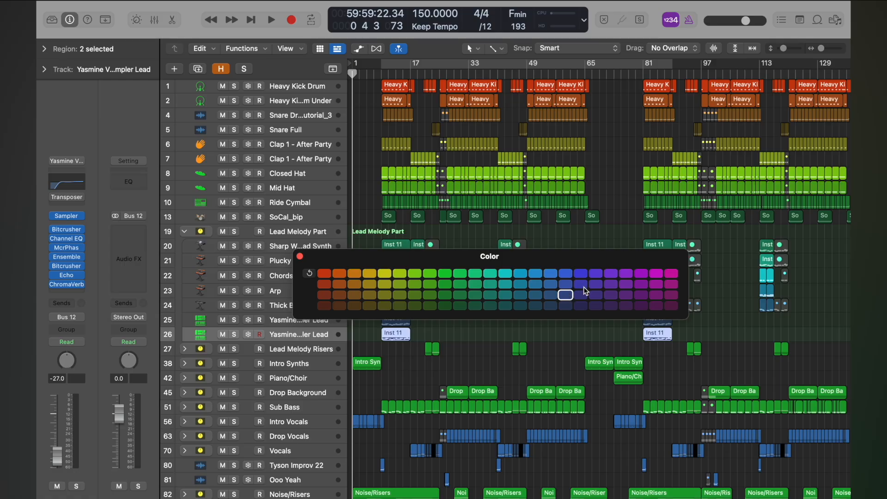
# Expand the Lead Melody Risers stack and color its main track medium indigo
pyautogui.click(186, 348)
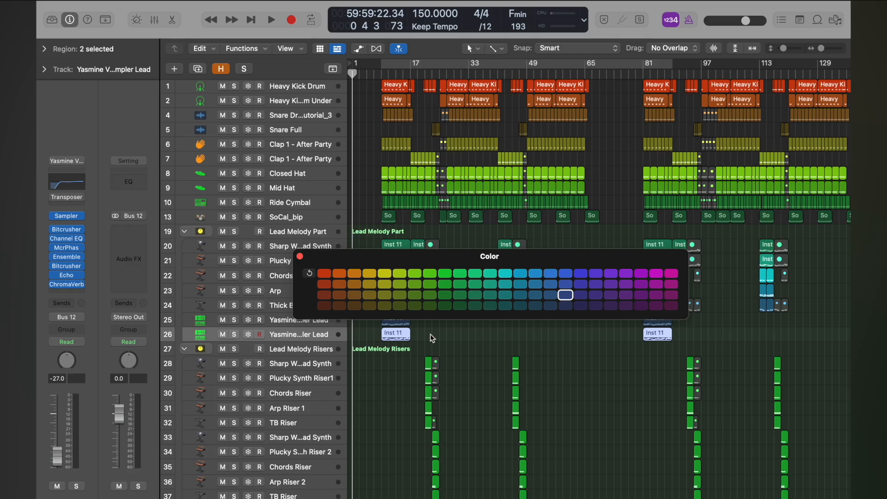
pyautogui.press('Down')
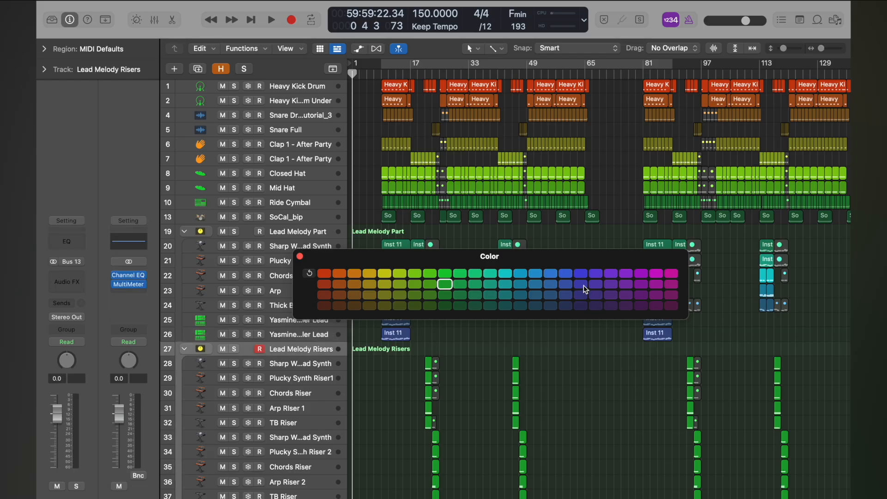
pyautogui.click(584, 286)
# Color the lead synth riser regions on track 28 bright violet-blue and the Plucky Synth Riser1 regions medium violet
pyautogui.press('Down')
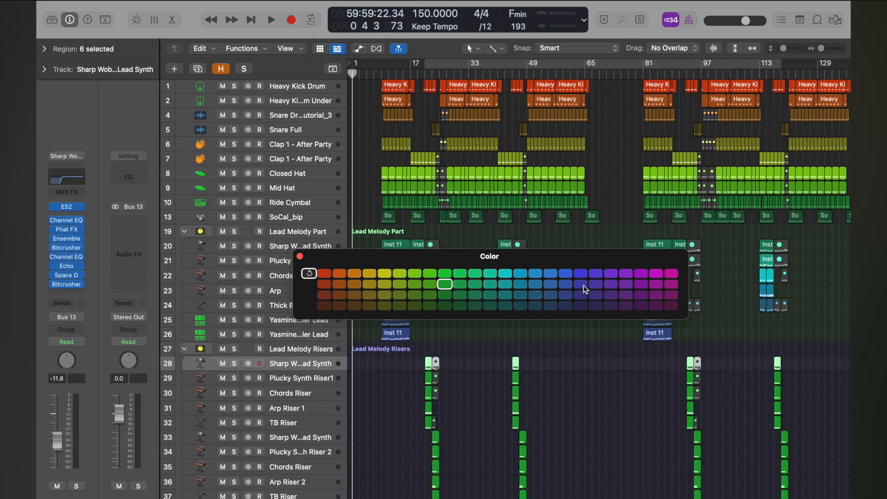
pyautogui.click(595, 274)
pyautogui.press('Down')
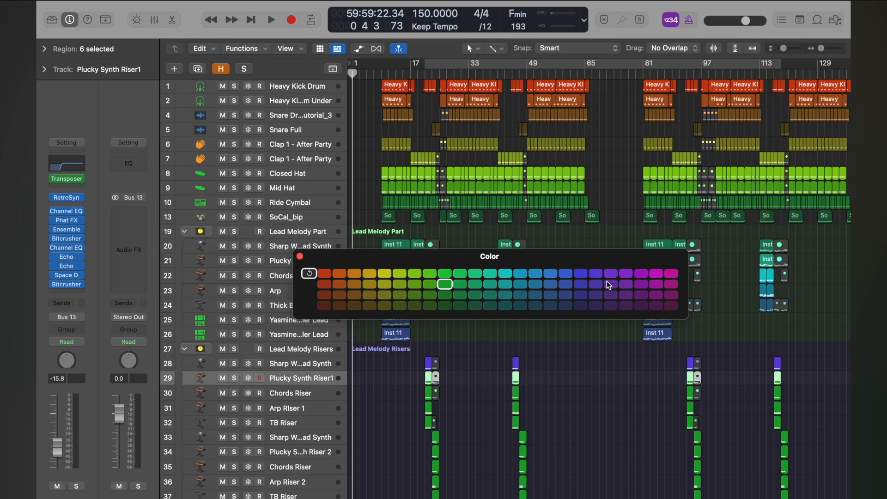
pyautogui.click(610, 283)
# Color the riser regions muted purple on Chords Riser track 30, darkest purple on Arp RIser 1 and muted magenta on TB Riser track 32
pyautogui.press('Down')
pyautogui.click(625, 296)
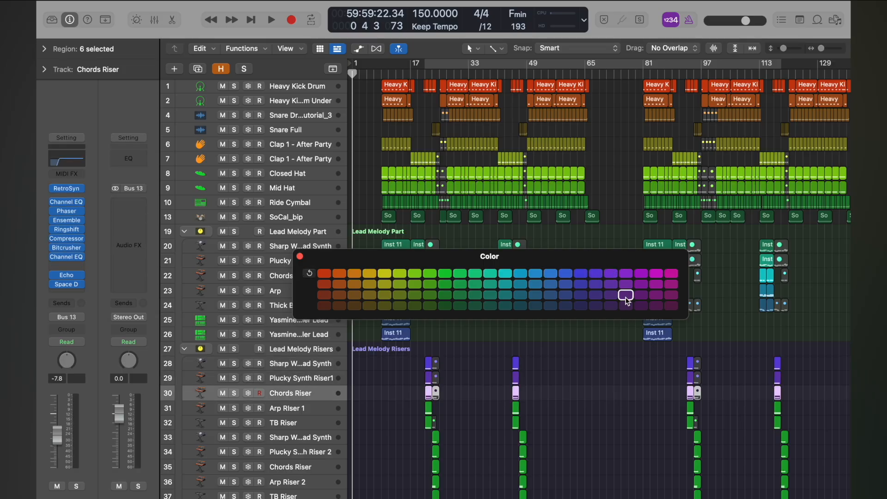
pyautogui.press('Down')
pyautogui.click(639, 307)
pyautogui.press('Down')
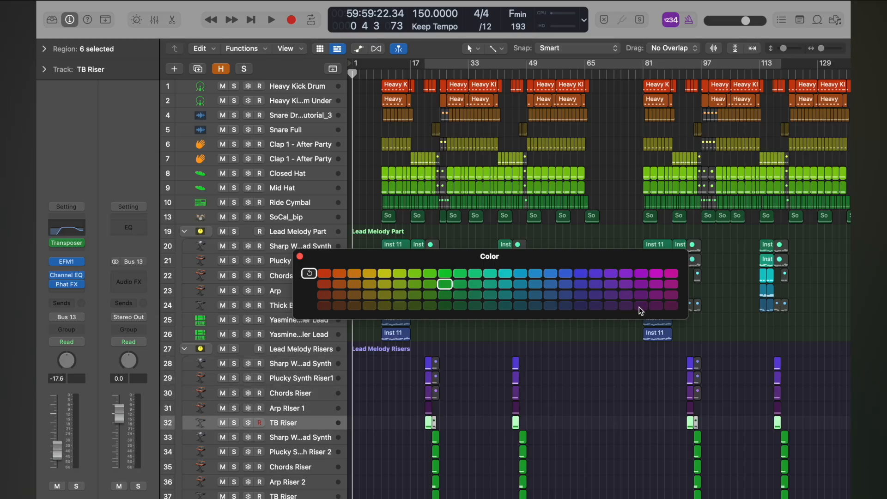
pyautogui.click(655, 296)
# Color the lead synth riser regions on track 33 medium magenta-pink and the Plucky Synth Riser 2 regions medium red
pyautogui.press('Down')
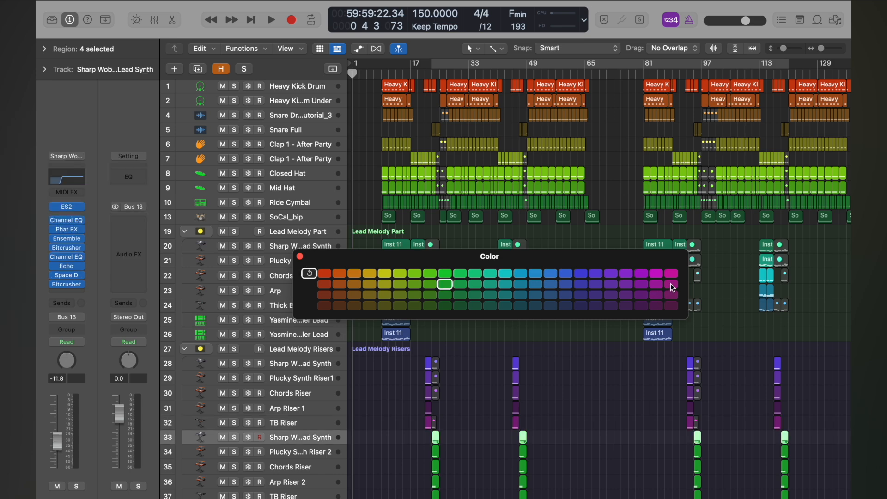
pyautogui.click(671, 284)
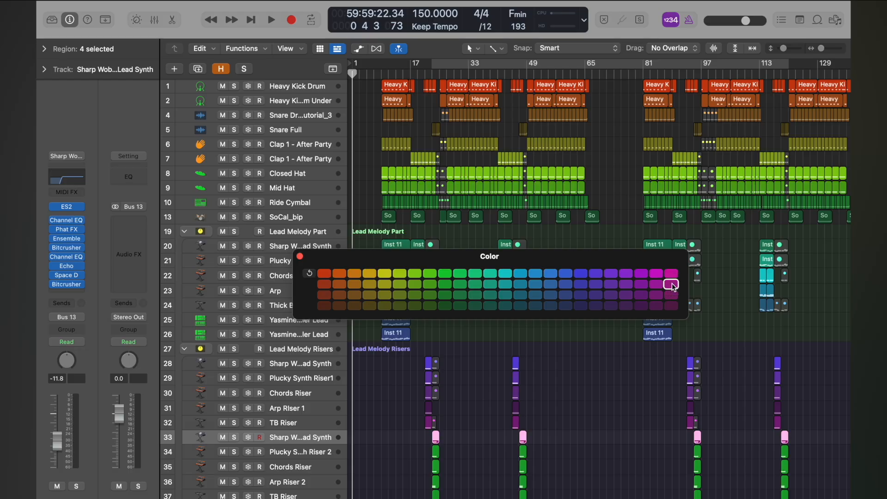
pyautogui.press('Down')
pyautogui.click(325, 284)
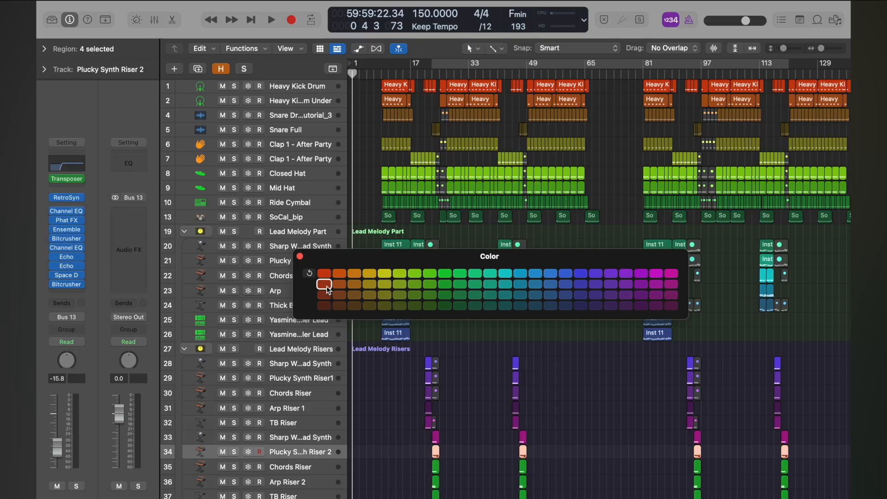
# Color the Chords Riser regions on track 35 muted orange-brown and the Arp Riser 2 regions darkest brown
pyautogui.press('Down')
pyautogui.click(340, 294)
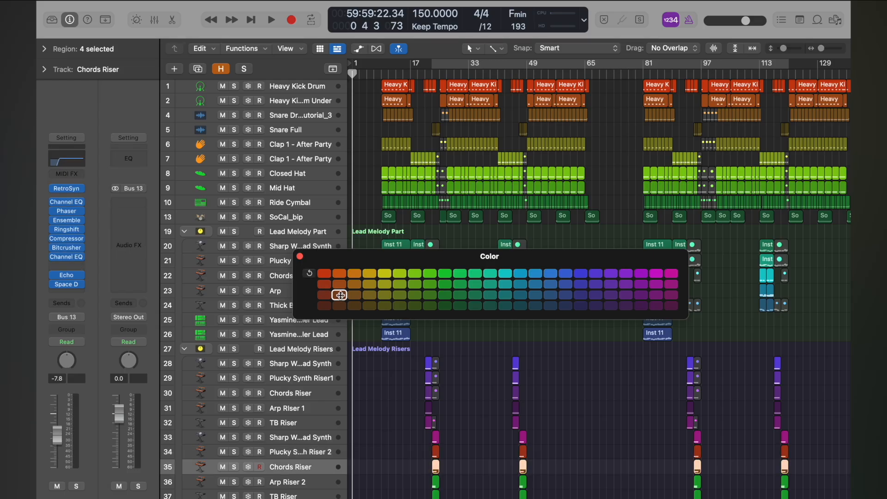
pyautogui.press('Down')
pyautogui.click(355, 305)
# Color the TB Riser regions on track 37 muted gold
pyautogui.press('Down')
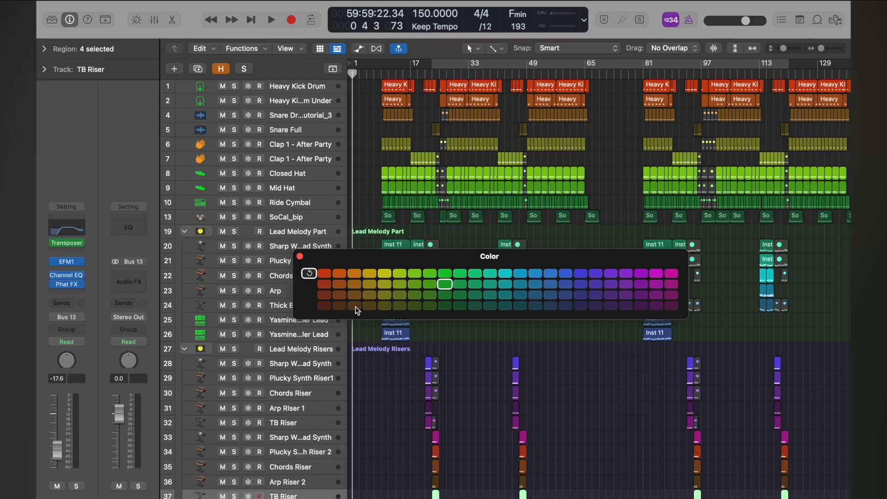
pyautogui.click(366, 297)
pyautogui.press('Down')
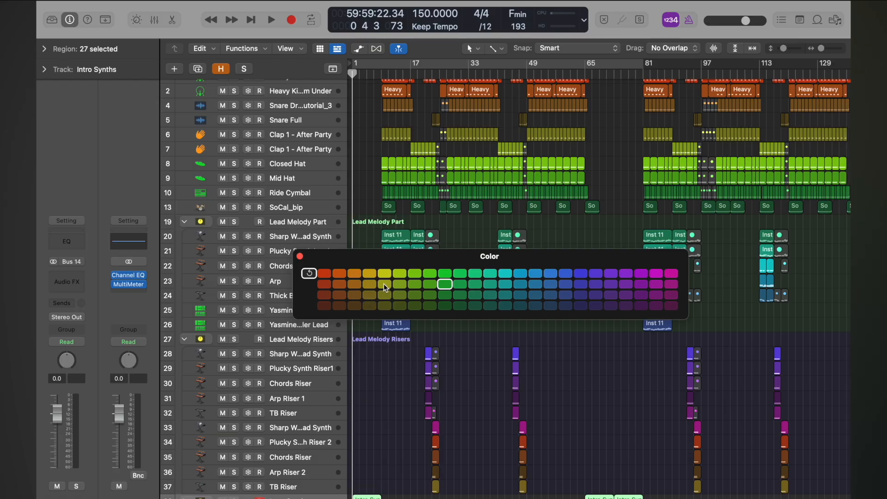
# Expand the Intro Synths, Piano/Choir, Drop Background and Sub Bass track stacks
pyautogui.scroll(-10, 212, 421)
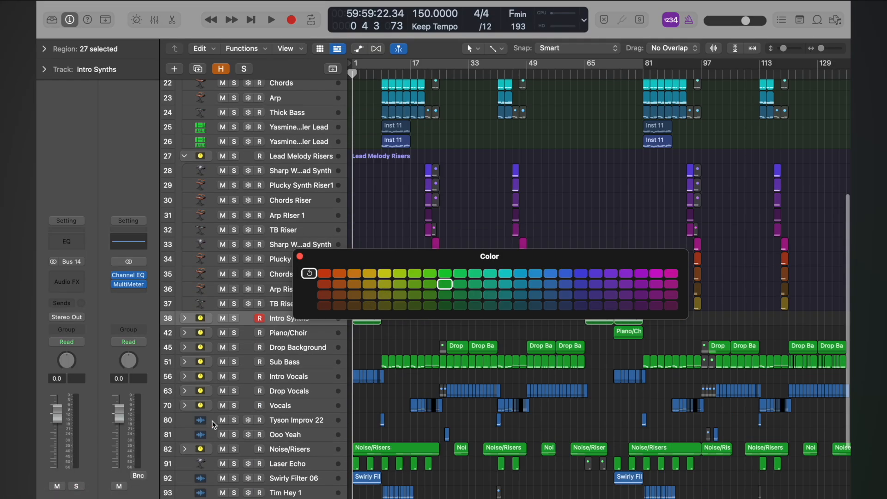
pyautogui.click(184, 321)
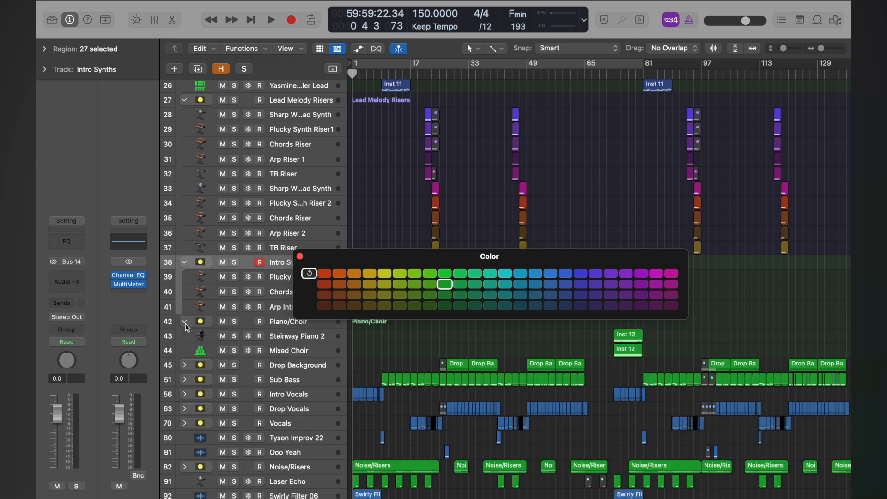
pyautogui.click(185, 365)
pyautogui.click(185, 437)
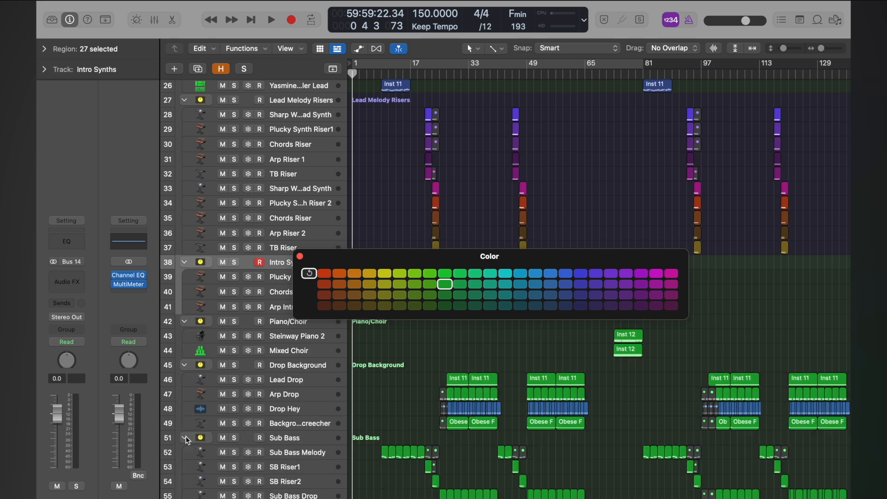
# Expand the Intro Vocals, Drop Vocals and Vocals track stacks to show their individual vocal tracks
pyautogui.scroll(-3, 188, 425)
pyautogui.click(183, 412)
pyautogui.scroll(-5, 189, 440)
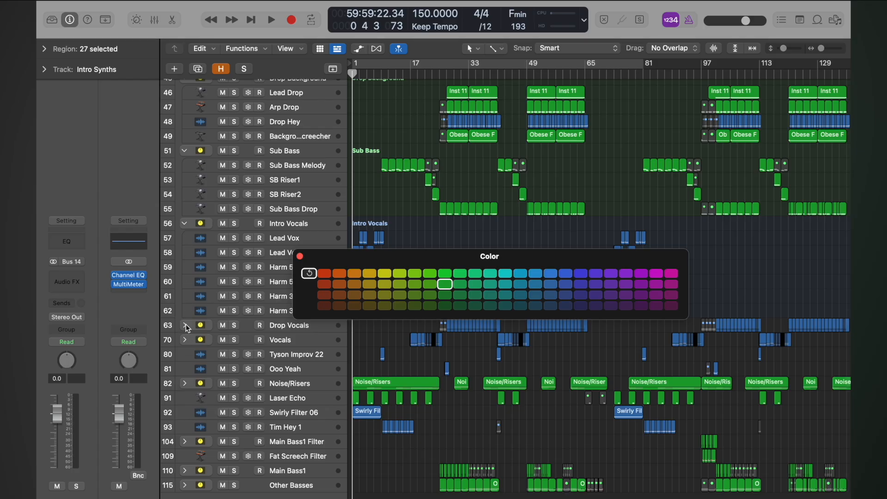
pyautogui.click(186, 326)
pyautogui.click(185, 426)
pyautogui.scroll(-3, 184, 426)
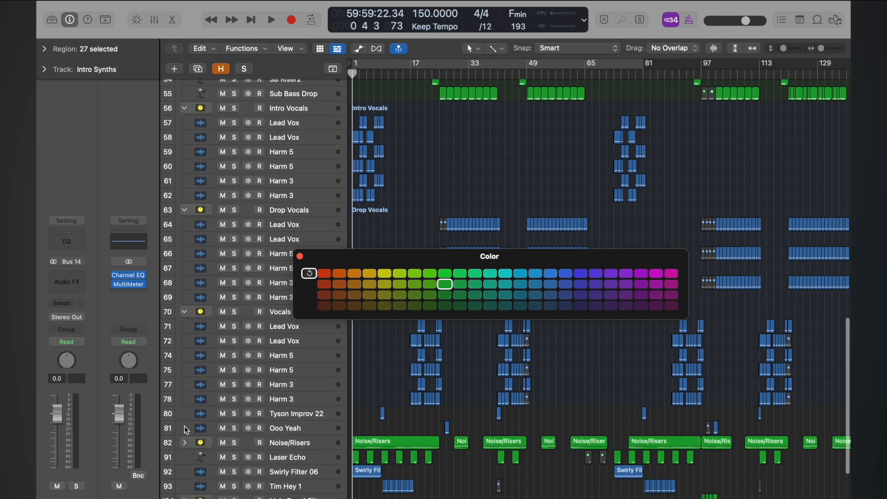
# Expand the Noise/Risers, Main Bass1 Filter, Main Bass1 and Other Basses track stacks
pyautogui.scroll(-3, 184, 426)
pyautogui.click(184, 348)
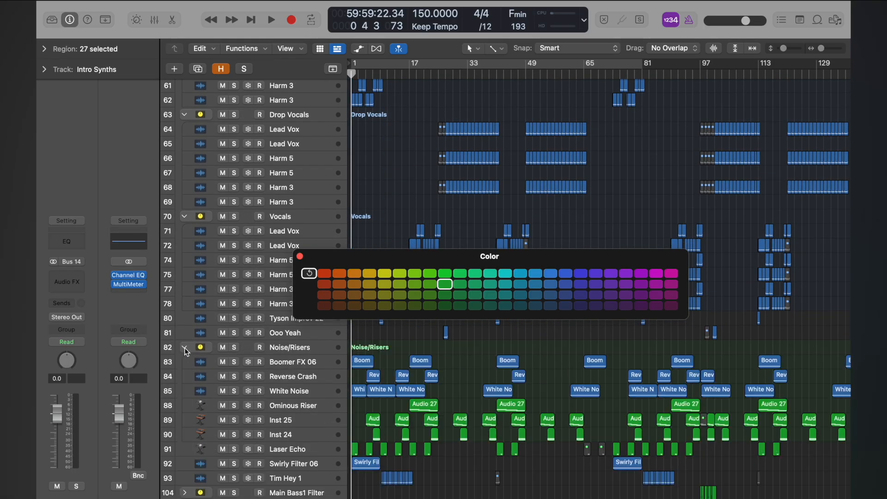
pyautogui.scroll(-3, 184, 348)
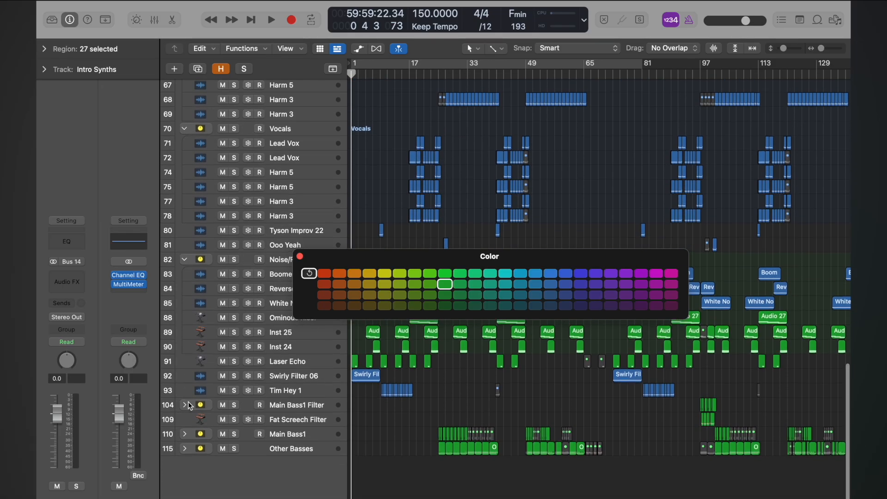
pyautogui.click(185, 405)
pyautogui.scroll(-2, 188, 406)
pyautogui.click(185, 434)
pyautogui.scroll(-1, 185, 443)
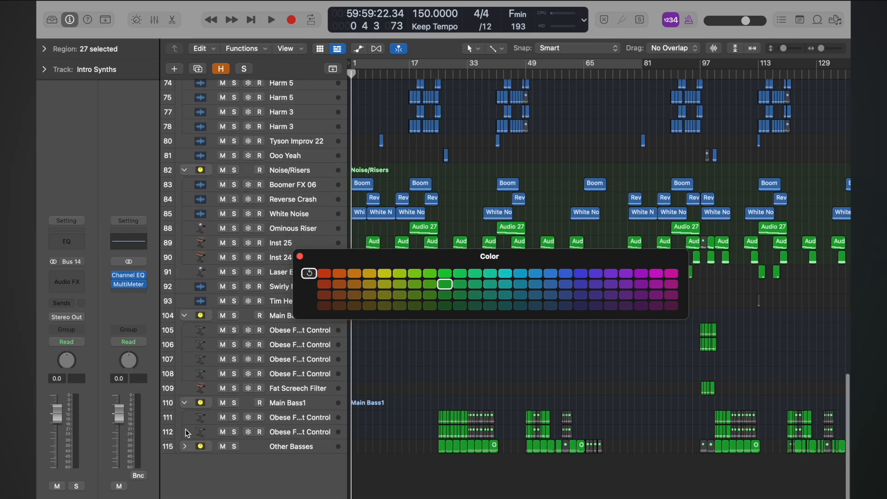
pyautogui.click(185, 449)
# Color the Intro Synths regions: Plucky Lead Intro bright yellow-green, Chords Intro medium lime green and Arp Intro muted green
pyautogui.scroll(15, 195, 453)
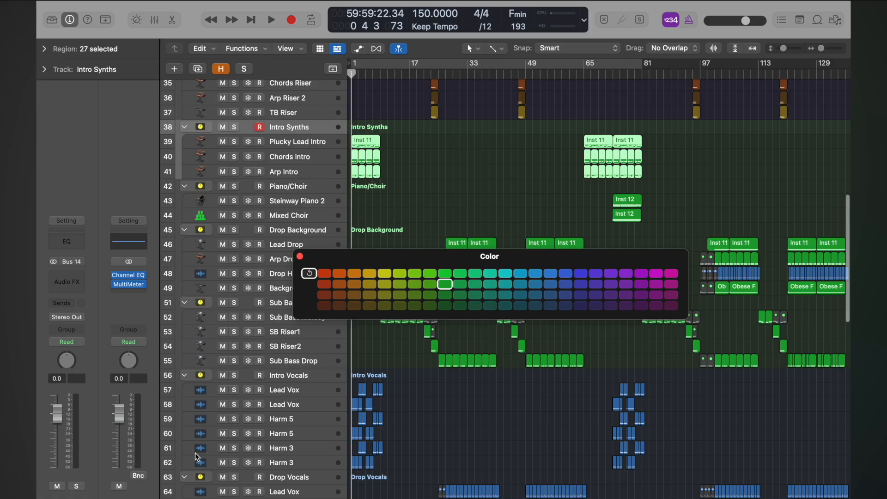
pyautogui.scroll(8, 195, 453)
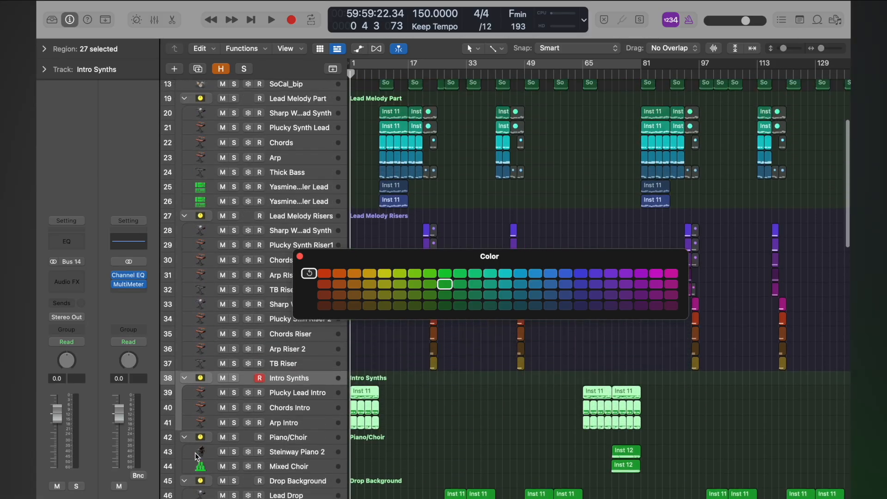
pyautogui.click(285, 384)
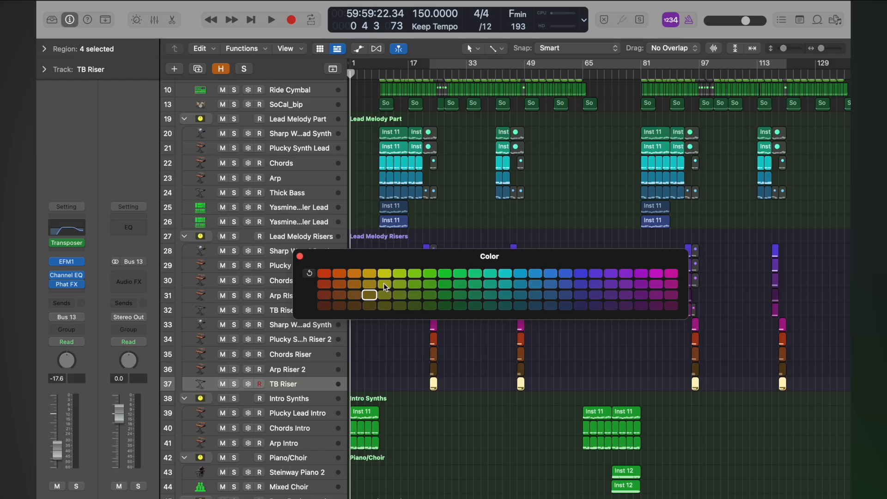
pyautogui.press('Down')
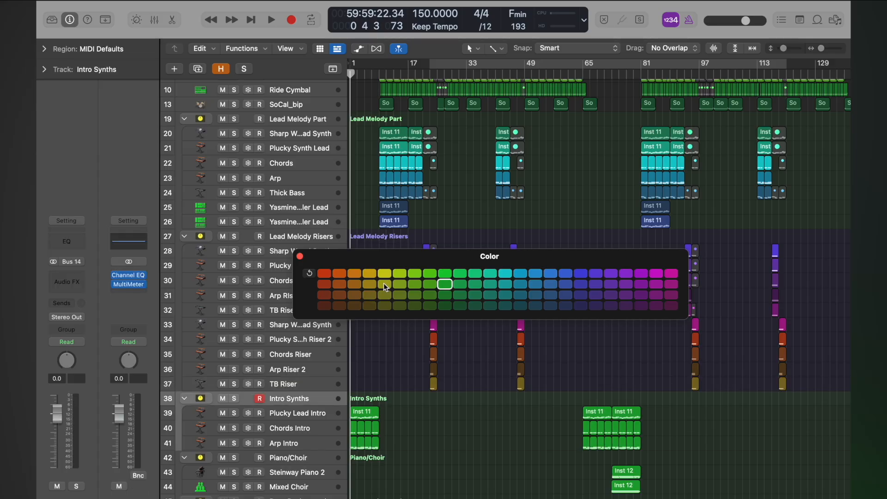
pyautogui.press('Down')
pyautogui.click(400, 273)
pyautogui.press('Down')
pyautogui.press('Down')
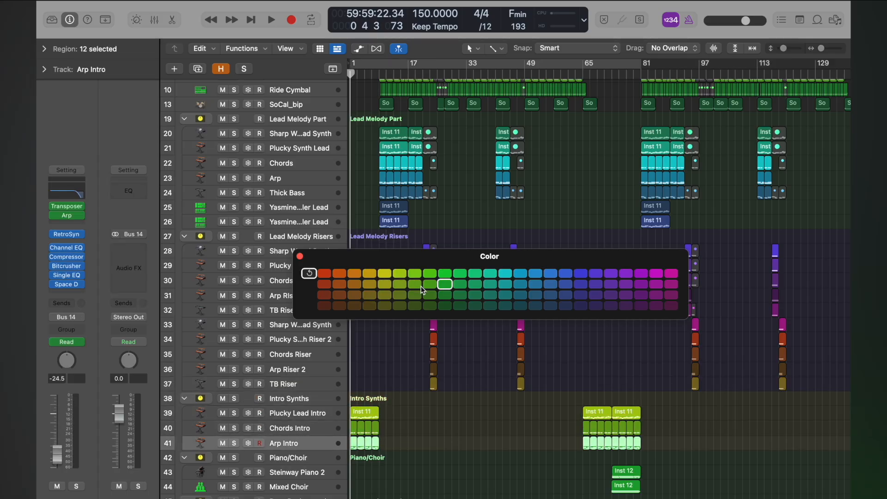
pyautogui.press('Down')
# Color the Steinway Piano 2 region muted green and the Mixed Choir region medium teal-green
pyautogui.press('Down')
pyautogui.press('Down')
pyautogui.press('Down')
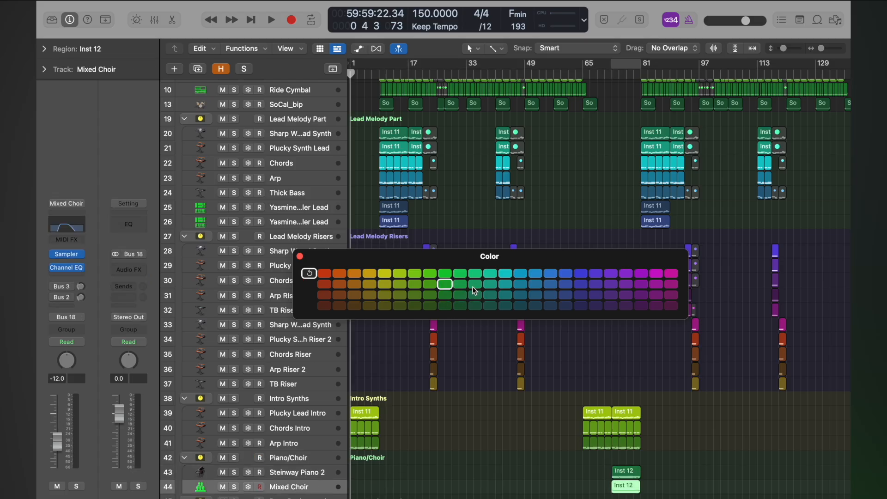
pyautogui.press('Down')
# Color the Drop Background regions: Lead Drop medium teal, Arp Drop muted cyan-blue, Drop Hey darkest blue and track 49 medium blue
pyautogui.press('Down')
pyautogui.press('Down')
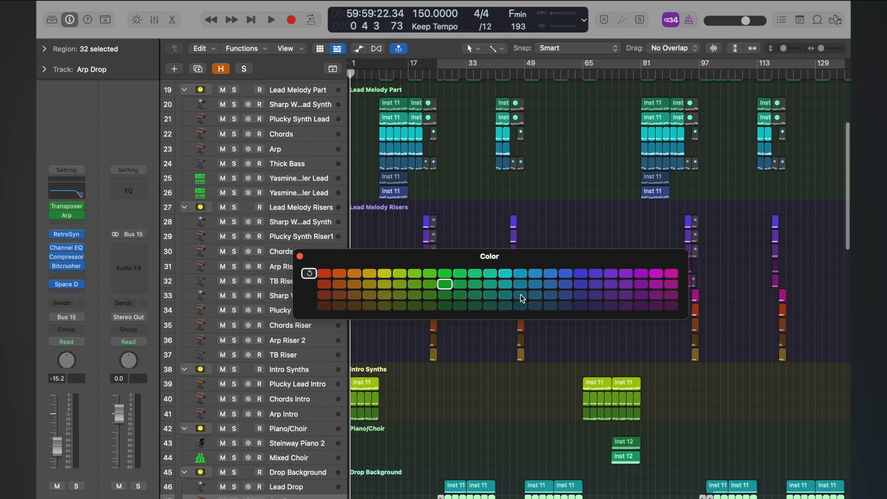
pyautogui.press('Down')
pyautogui.press('Down')
pyautogui.press('Down')
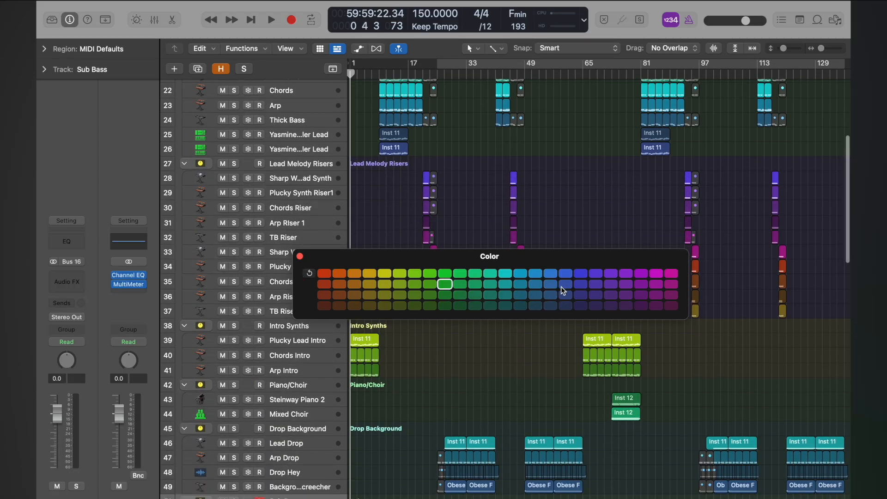
# Color the Sub Bass regions: Sub Bass Melody bright indigo, SB Riser1 medium violet, SB Riser2 muted purple and Sub Bass Drop dark purple
pyautogui.press('Down')
pyautogui.press('Down')
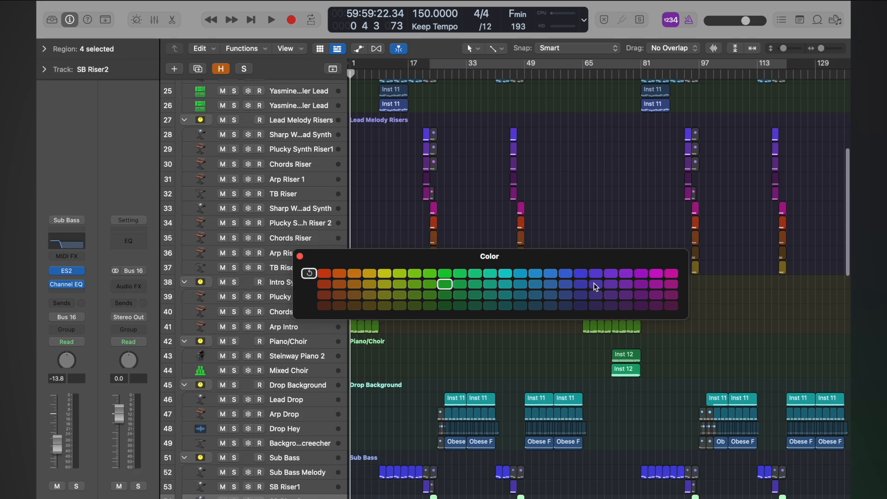
pyautogui.press('Down')
pyautogui.press('Down')
pyautogui.press('Down')
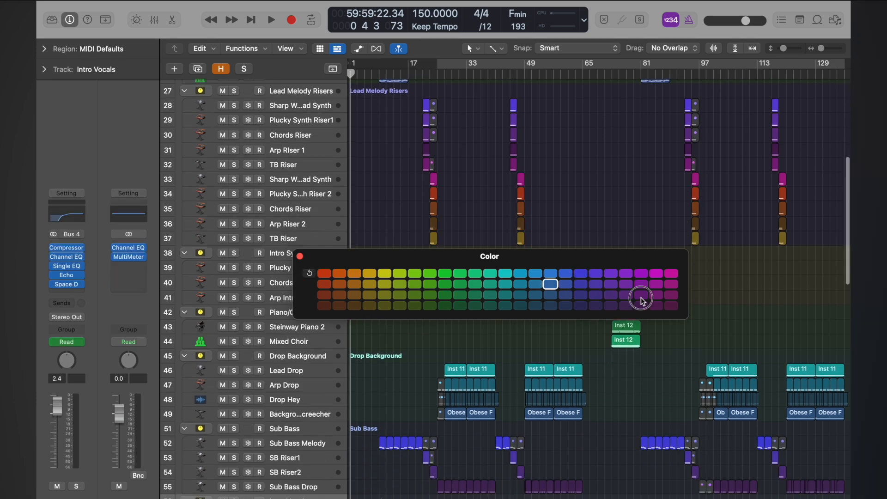
# Color Intro Vocals tracks 57 to 62, in order, medium magenta, bright pink, muted red, darkest brown, muted orange-brown and medium gold
pyautogui.press('Down')
pyautogui.press('Down')
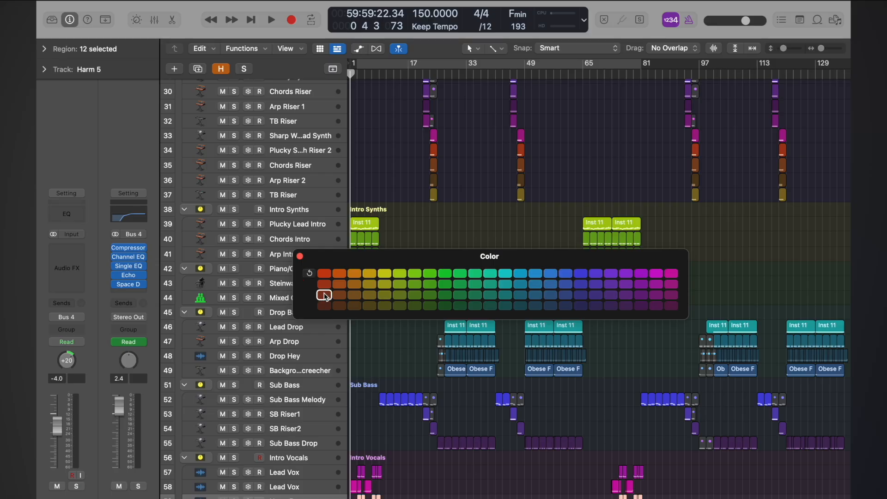
pyautogui.click(339, 305)
pyautogui.press('Down')
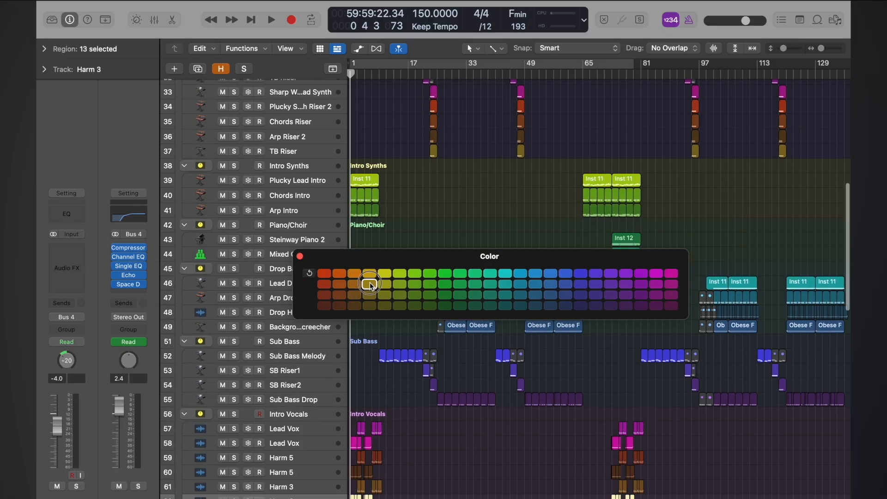
pyautogui.press('Up')
pyautogui.press('Down')
# Color the Drop Vocals regions: Lead Vox track 64 medium yellow-green, Harm 5 track 66 dark green and Harm 3 track 68 medium green
pyautogui.press('Down')
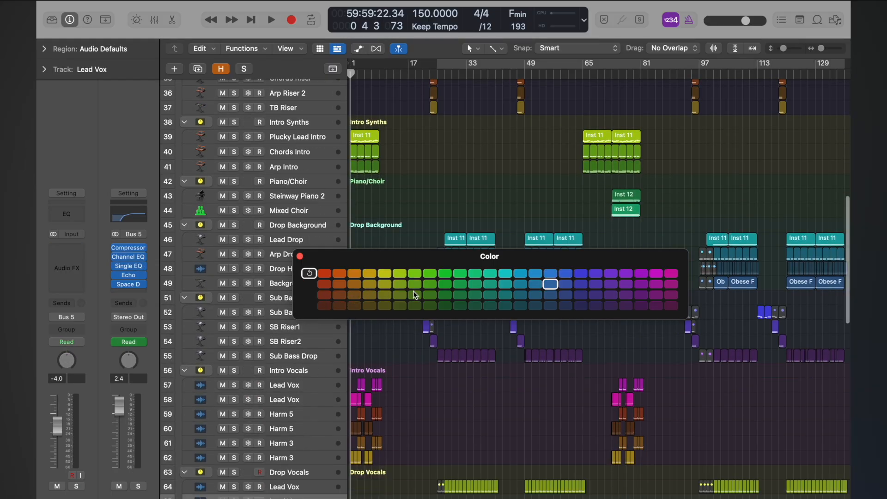
pyautogui.press('Down')
pyautogui.press('Down')
pyautogui.press('Down')
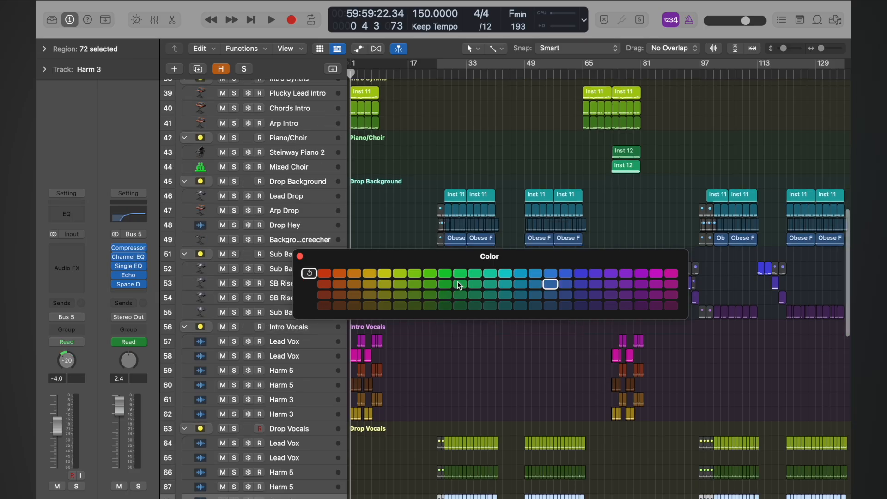
pyautogui.press('Down')
pyautogui.press('Down')
# Color the Vocals regions: Lead Vox track 71 muted teal, Lead Vox track 72 darkest teal and Harm 5 track 74 muted blue
pyautogui.press('Down')
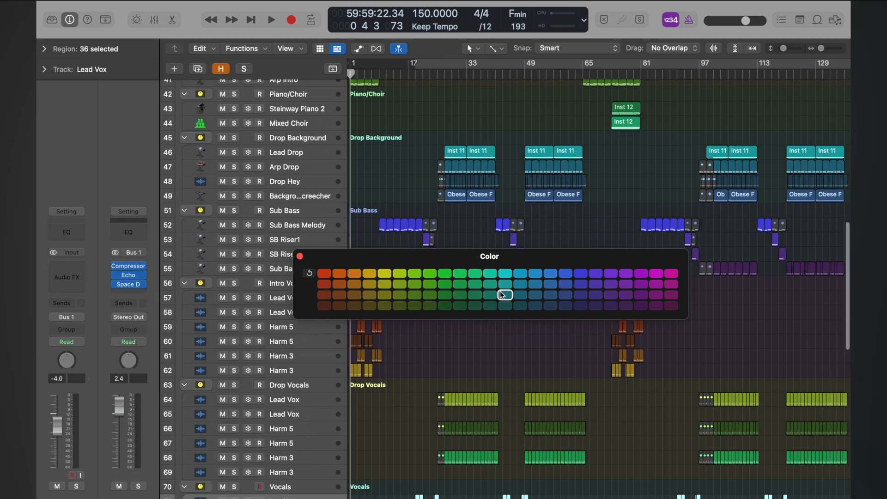
pyautogui.press('Down')
pyautogui.press('Down')
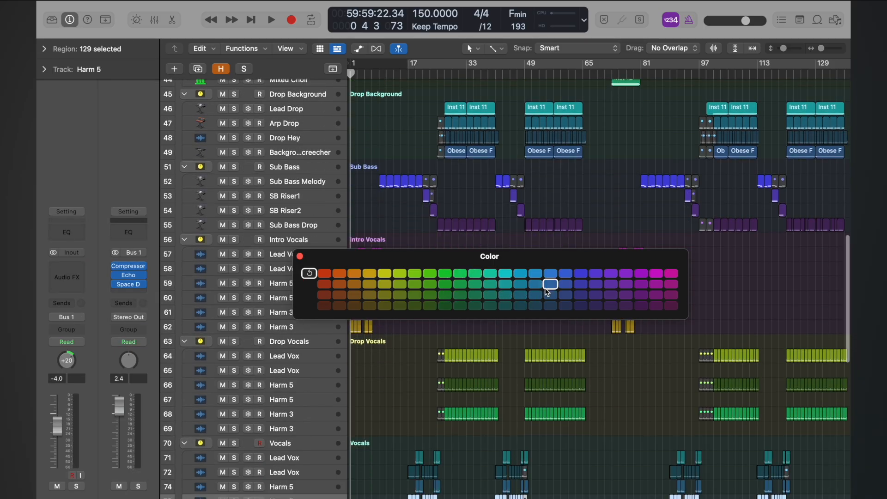
# Color Vocals tracks 75, 77 and 78 medium blue, bright blue and indigo, Tyson Improv 22 muted violet and Ooo Yeah darkest purple
pyautogui.press('Down')
pyautogui.press('Down')
pyautogui.press('Down')
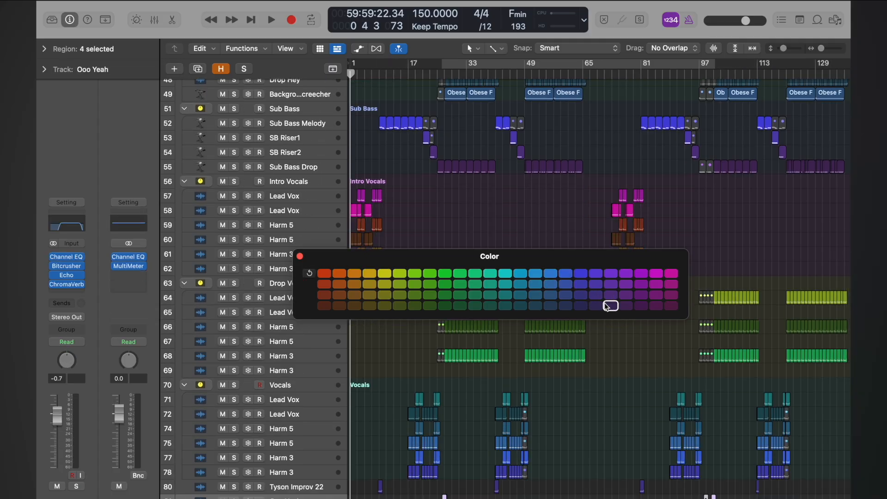
pyautogui.press('Down')
# Color the Boomer FX 06 regions medium purple, Reverse Crash bright magenta and White Noise medium magenta-pink
pyautogui.press('Down')
pyautogui.press('Down')
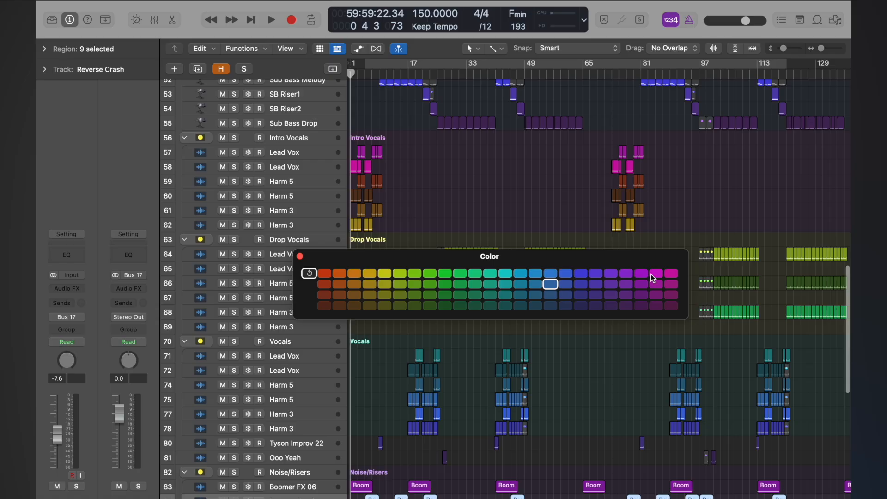
pyautogui.press('Down')
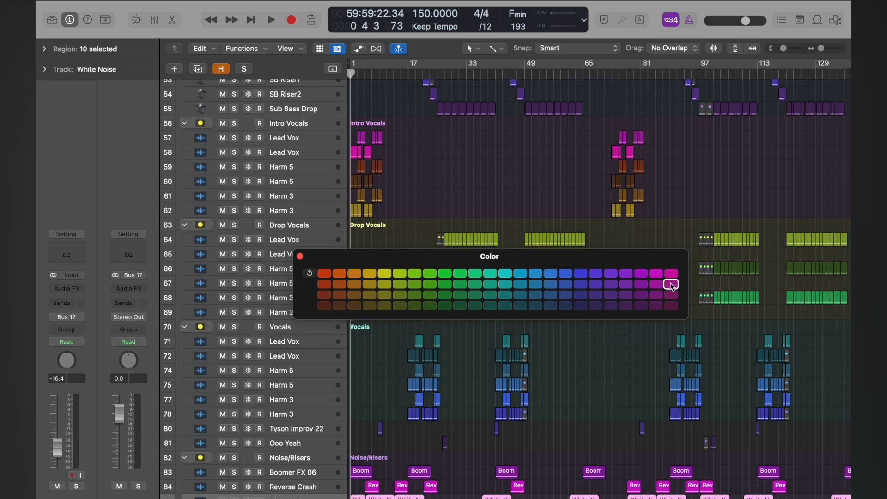
pyautogui.press('Down')
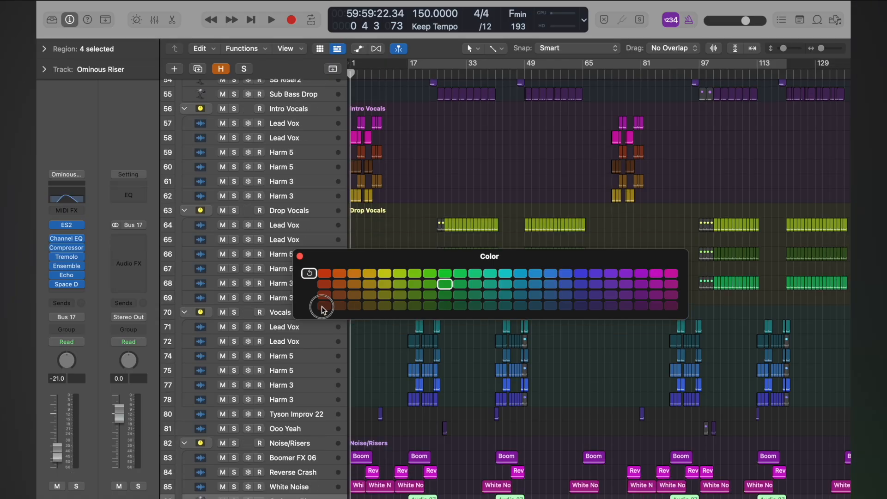
# Color the Ominous Riser regions darkest red-brown, Inst 25 muted orange-brown and Inst 24 medium orange
pyautogui.press('Down')
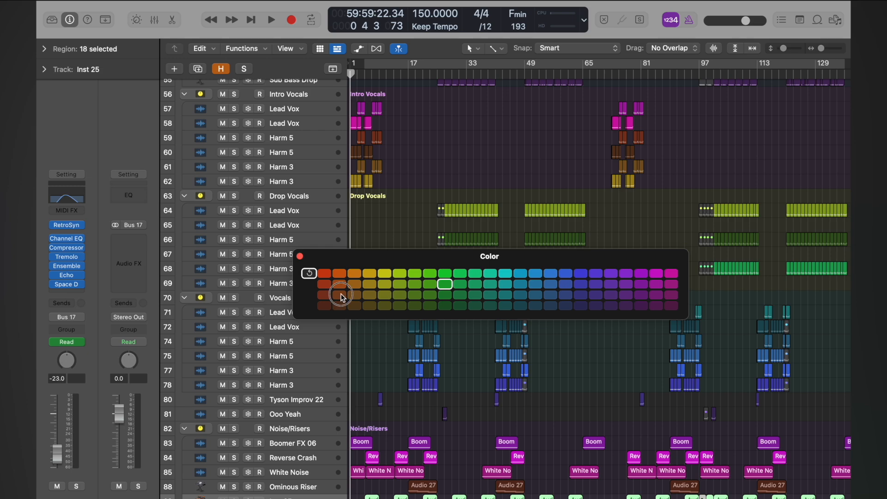
pyautogui.press('Down')
pyautogui.press('Down')
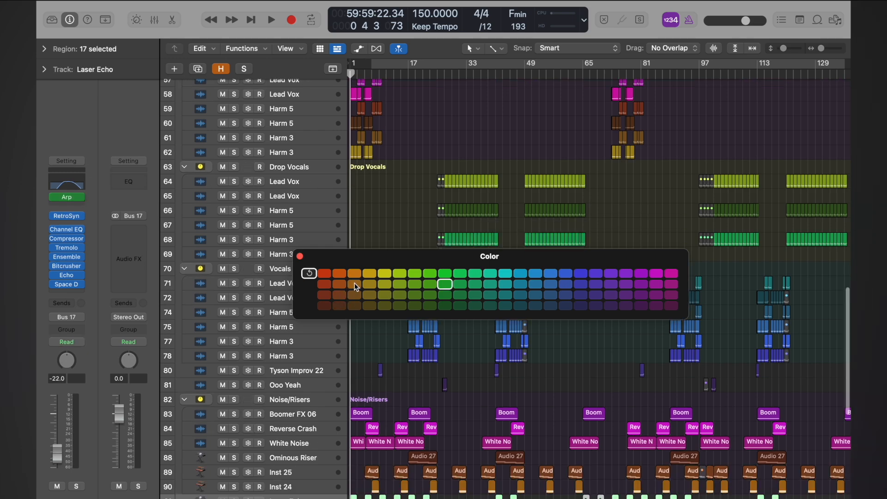
# Color the Laser Echo regions gold, Swirly Filter 06 medium yellow and Tim Hey 1 muted olive
pyautogui.press('Down')
pyautogui.press('Down')
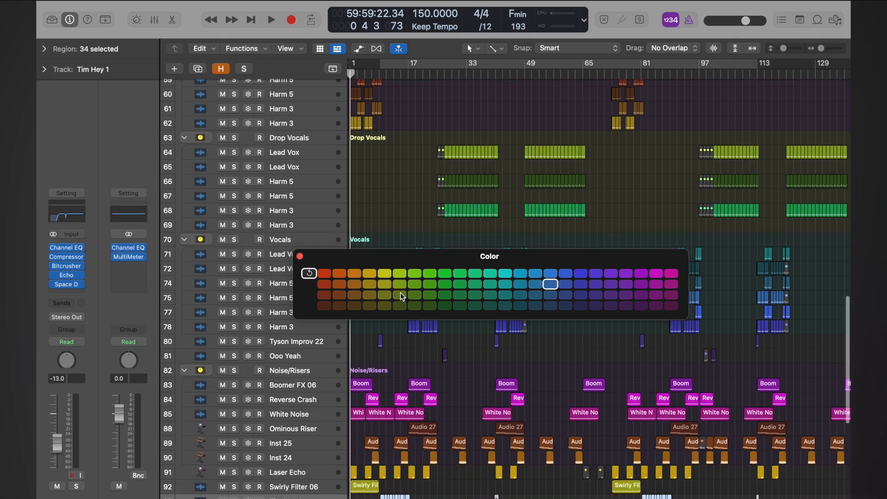
pyautogui.press('Down')
# Color the Main Bass1 Filter tracks: 105 muted green, 106 and 107 bright green, and 108 medium sea green
pyautogui.press('Down')
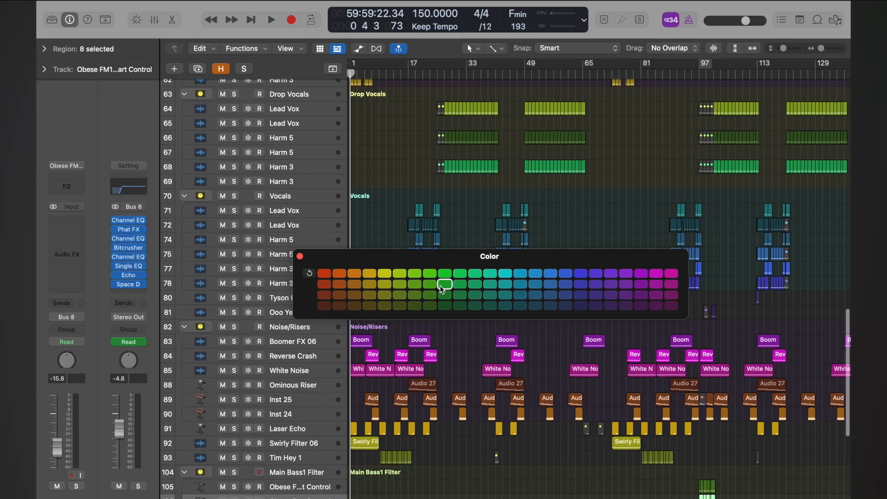
pyautogui.press('Down')
pyautogui.click(460, 272)
pyautogui.press('Down')
pyautogui.click(474, 284)
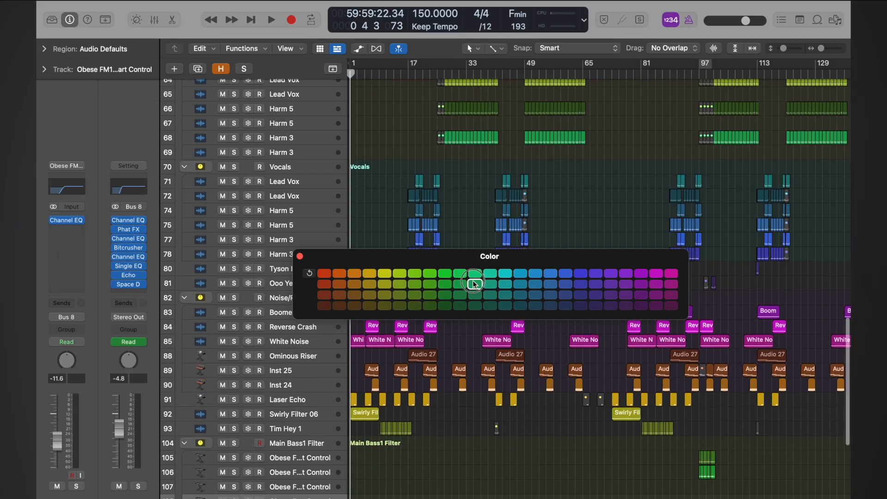
# Color the Fat Screech Filter regions muted teal and the Main Bass1 stack darkest teal
pyautogui.press('Down')
pyautogui.click(489, 294)
pyautogui.press('Down')
pyautogui.click(503, 304)
# Color Main Bass1 track 111 muted cyan-blue, track 112 medium blue and the Other Basses stack bright blue
pyautogui.press('Down')
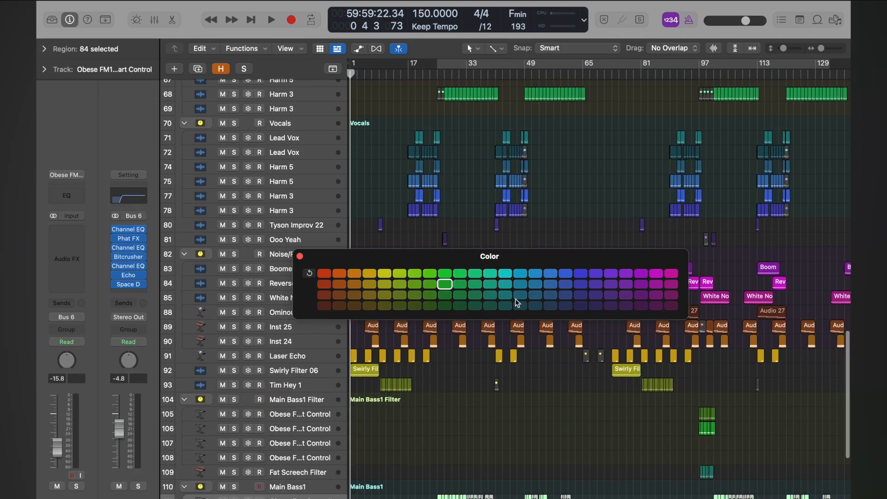
pyautogui.click(516, 297)
pyautogui.press('Down')
pyautogui.press('Down')
pyautogui.click(549, 274)
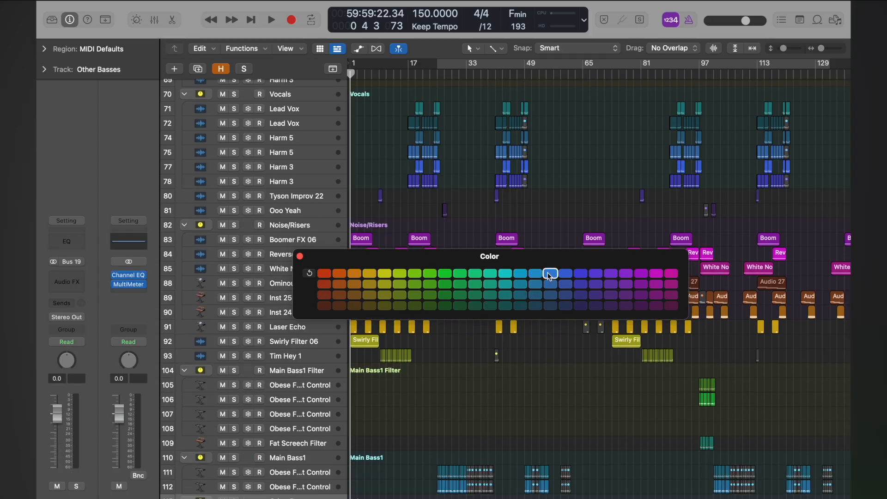
# Color the Fat Screech regions medium blue, Pitchy Thick muted indigo and Arcade Attack Bass darkest violet
pyautogui.press('Down')
pyautogui.click(564, 284)
pyautogui.press('Down')
pyautogui.click(579, 294)
pyautogui.press('Down')
pyautogui.click(592, 304)
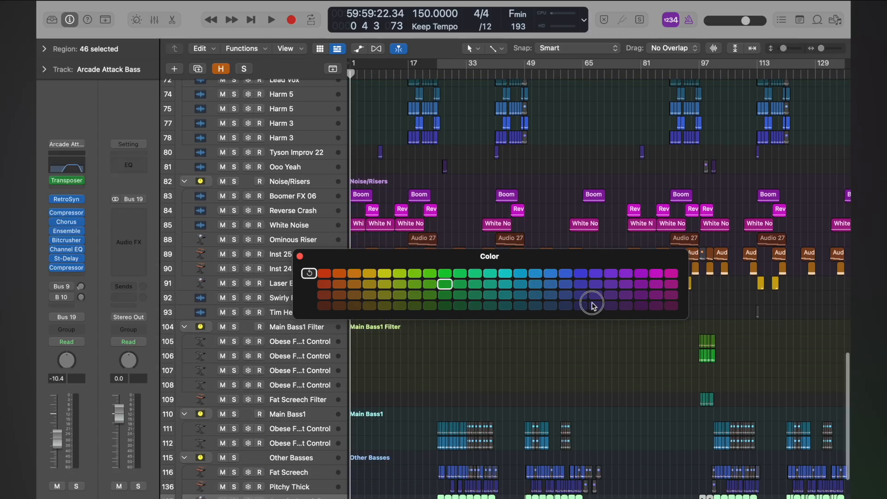
# Color Liquid Square Bass muted violet, Analog Init_bip medium purple and Audio 56 bright magenta, closing the color palette
pyautogui.press('Down')
pyautogui.click(608, 295)
pyautogui.press('Down')
pyautogui.click(623, 284)
pyautogui.press('Down')
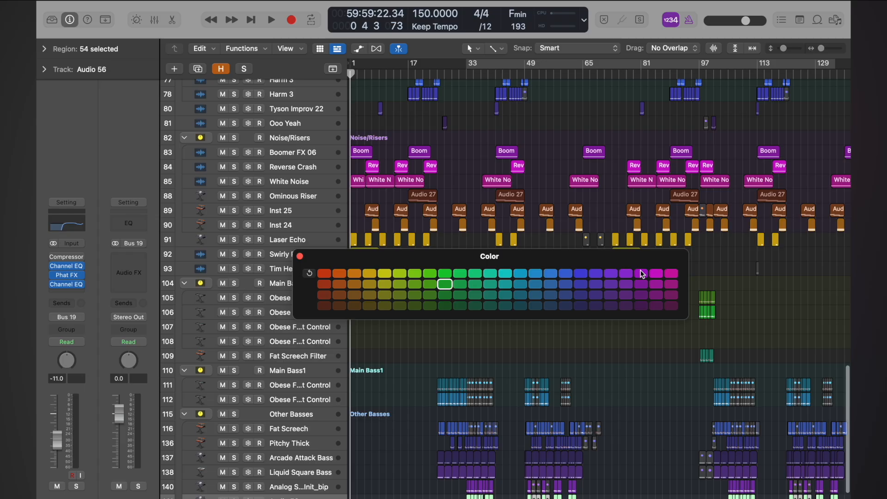
pyautogui.click(641, 273)
pyautogui.click(656, 284)
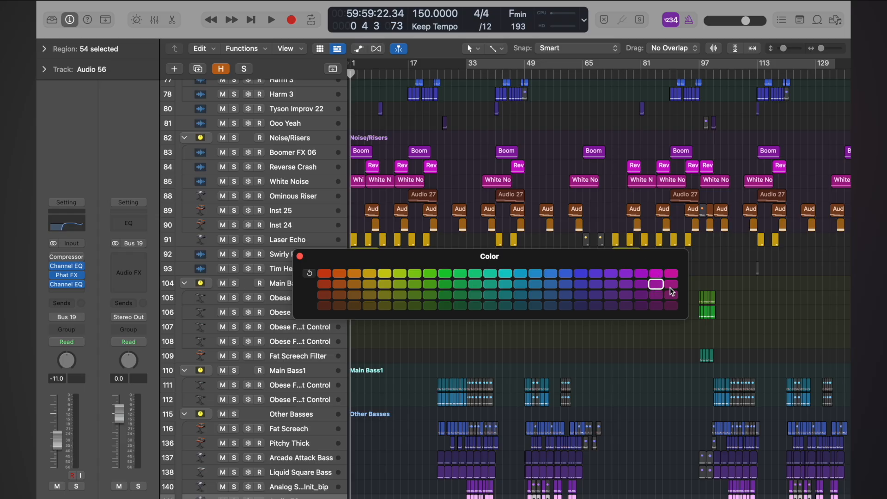
pyautogui.click(656, 275)
pyautogui.click(299, 255)
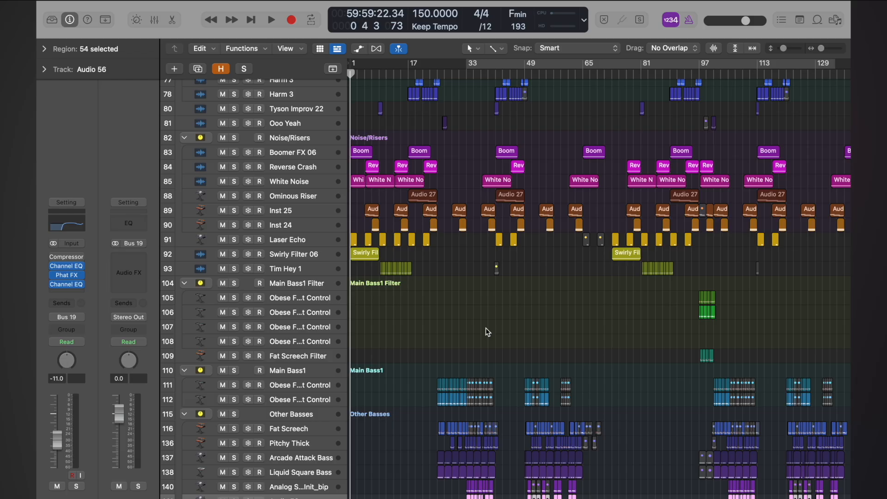
# Collapse the Lead Melody Part, Lead Melody Risers, Intro Synths and Drop Background stacks and select Lead Melody Part
pyautogui.click(452, 264)
pyautogui.press('z')
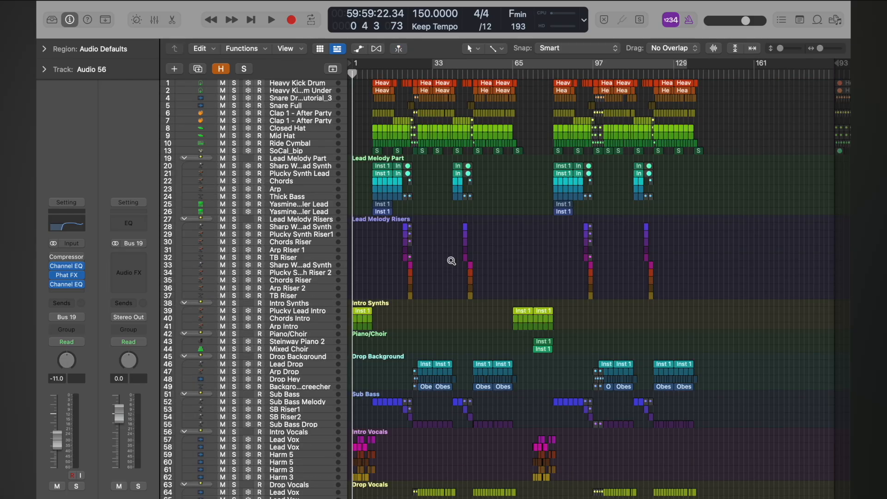
pyautogui.scroll(-15, 459, 260)
pyautogui.scroll(15, 460, 260)
pyautogui.click(185, 158)
pyautogui.click(185, 166)
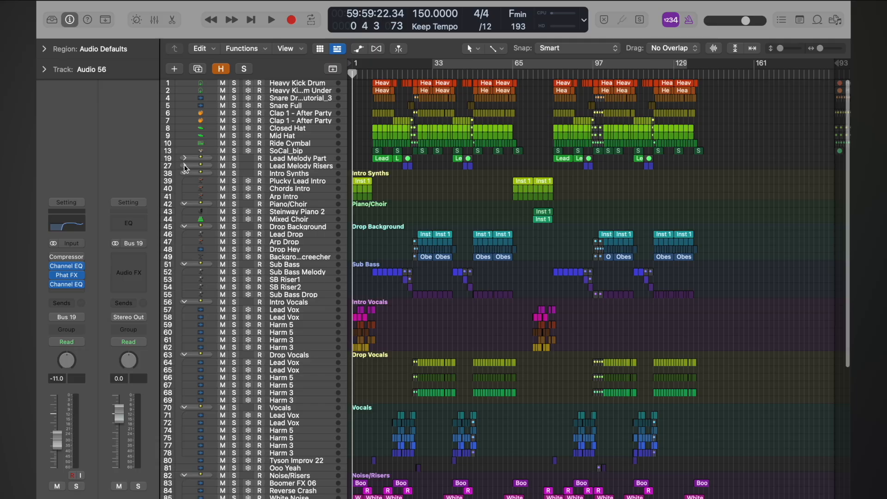
pyautogui.click(184, 172)
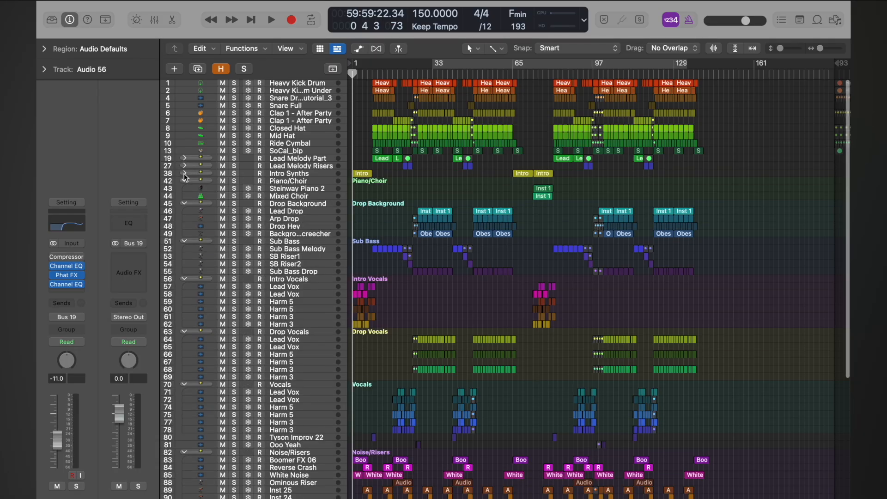
pyautogui.click(184, 203)
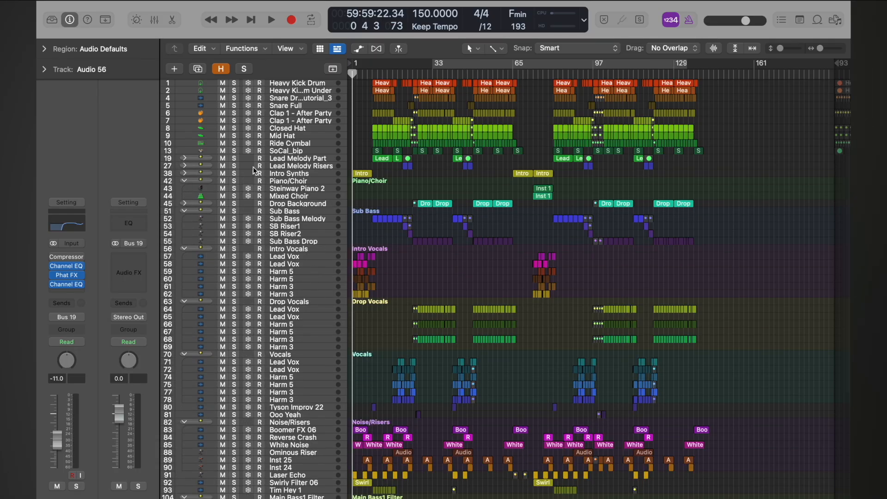
pyautogui.click(289, 157)
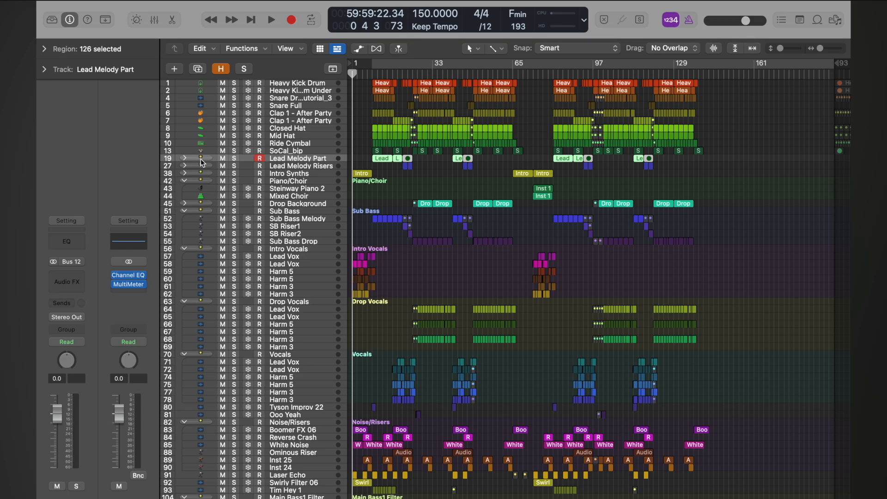
# Collapse the Piano/Choir, Sub Bass, Intro Vocals, Drop Vocals and Vocals track stacks
pyautogui.click(184, 181)
pyautogui.click(185, 196)
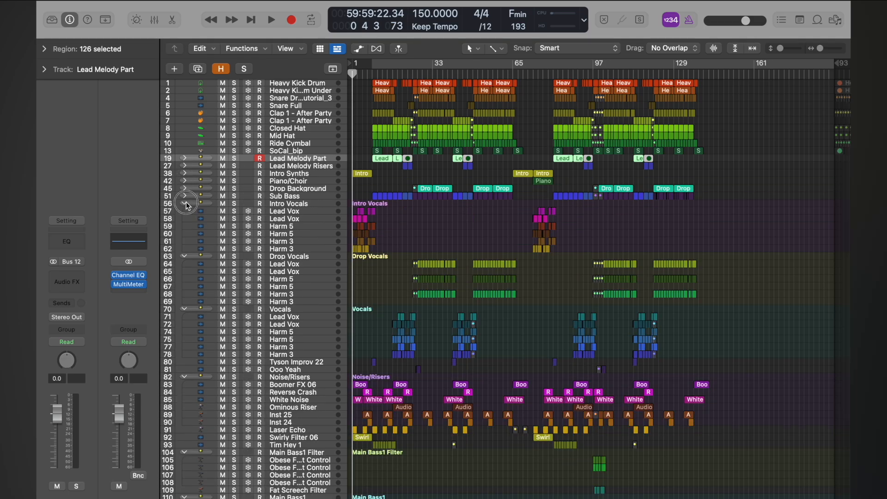
pyautogui.click(185, 204)
pyautogui.click(184, 210)
pyautogui.click(185, 218)
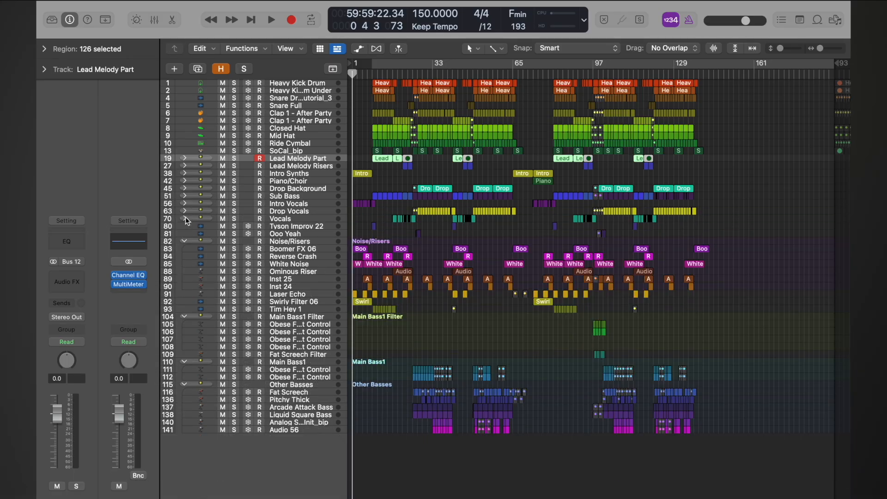
# Collapse the Noise/Risers, Main Bass1 Filter, Main Bass1 and Other Basses stacks and select Other Basses
pyautogui.click(184, 241)
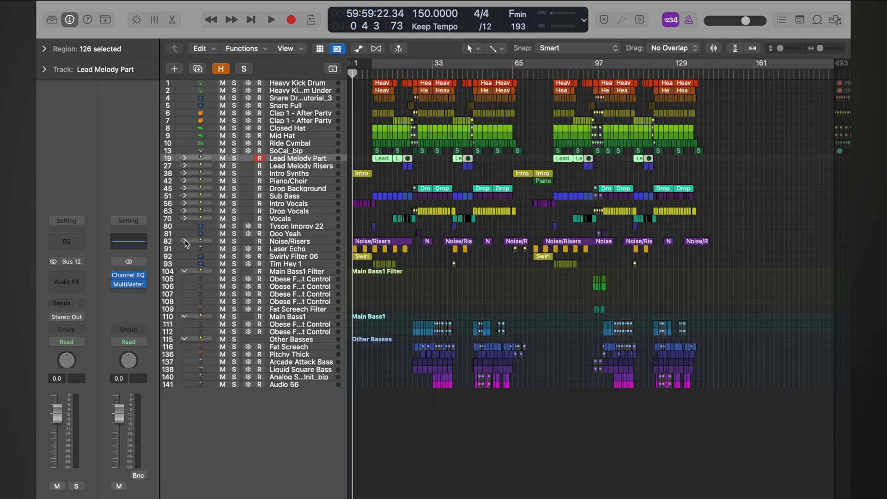
pyautogui.click(184, 271)
pyautogui.click(185, 286)
pyautogui.click(185, 293)
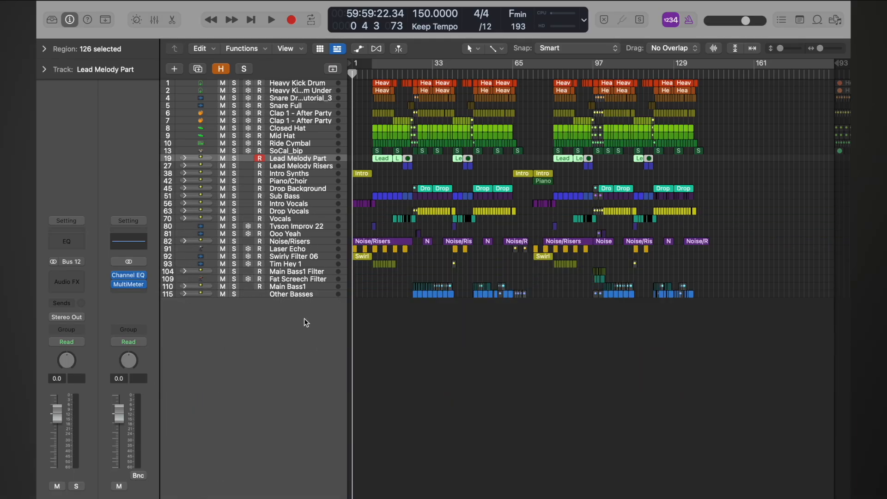
pyautogui.click(304, 318)
pyautogui.click(306, 294)
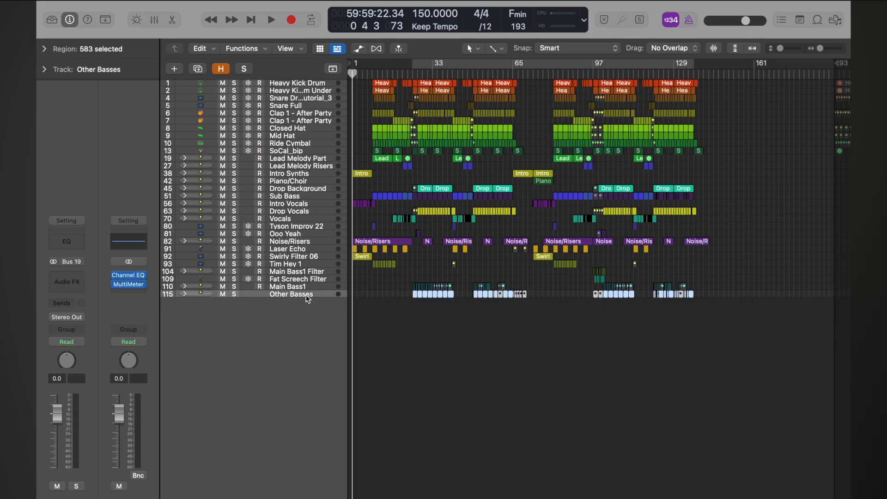
# Select every region in the project and apply Color Track by Region/Cell Color
pyautogui.click(442, 332)
pyautogui.press('z')
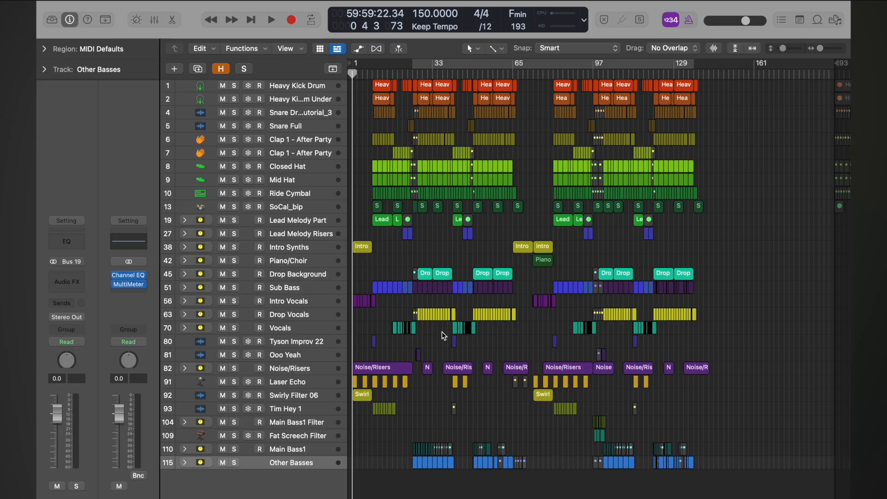
pyautogui.press('super+a')
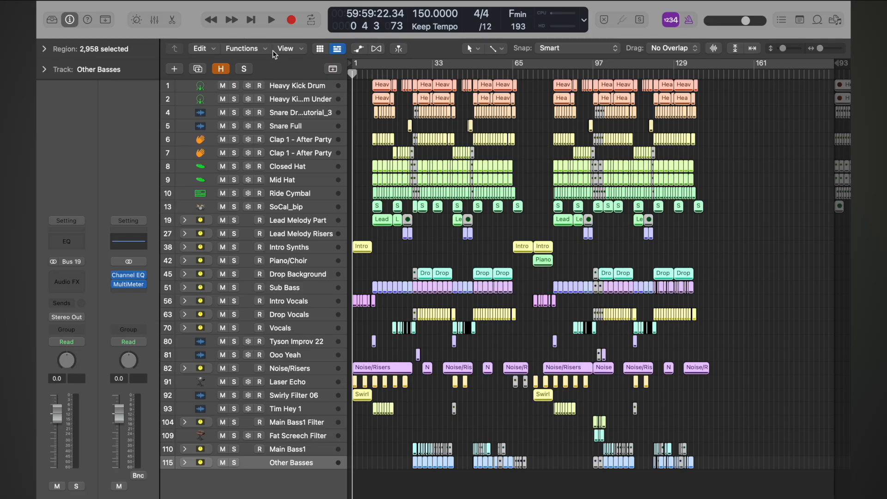
pyautogui.click(243, 49)
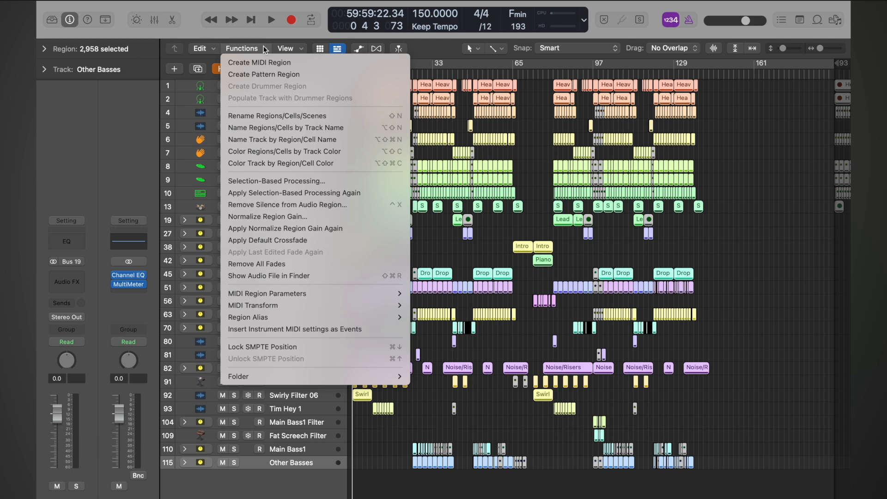
pyautogui.click(289, 163)
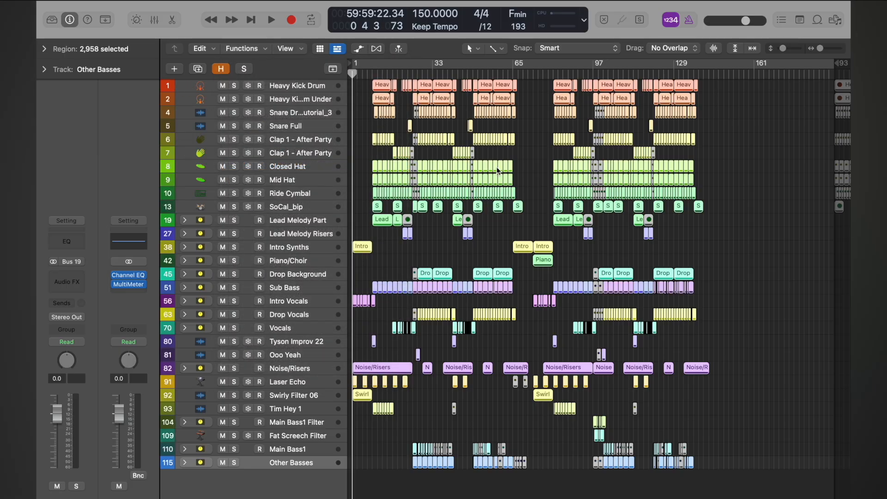
# Create one-bar empty test regions at bar 145 on the Heavy Kick Drum and Heavy Kick Drum Under tracks, and delete both
pyautogui.click(744, 73)
pyautogui.click(717, 91)
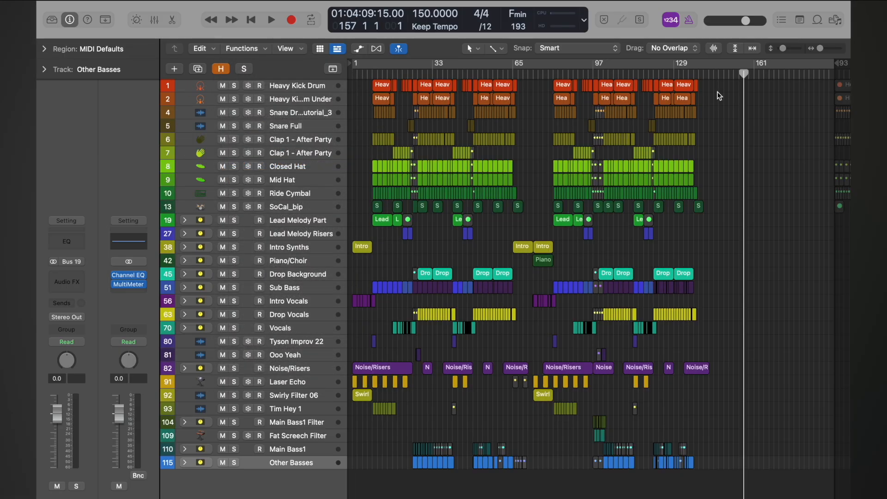
pyautogui.keyDown('ctrl'); pyautogui.keyDown('alt'); pyautogui.click(717, 92); pyautogui.keyUp('alt'); pyautogui.keyUp('ctrl')
pyautogui.hscroll(5, 718, 93)
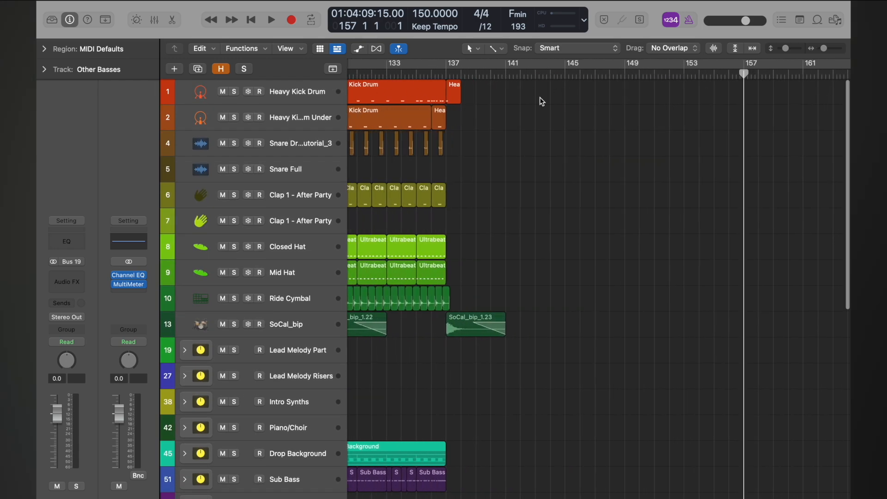
pyautogui.rightClick(569, 93)
pyautogui.click(582, 95)
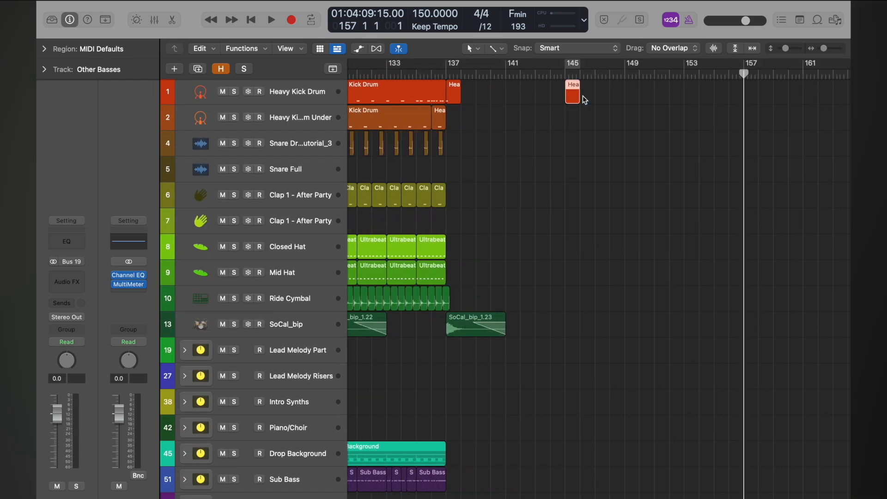
pyautogui.rightClick(571, 124)
pyautogui.click(583, 126)
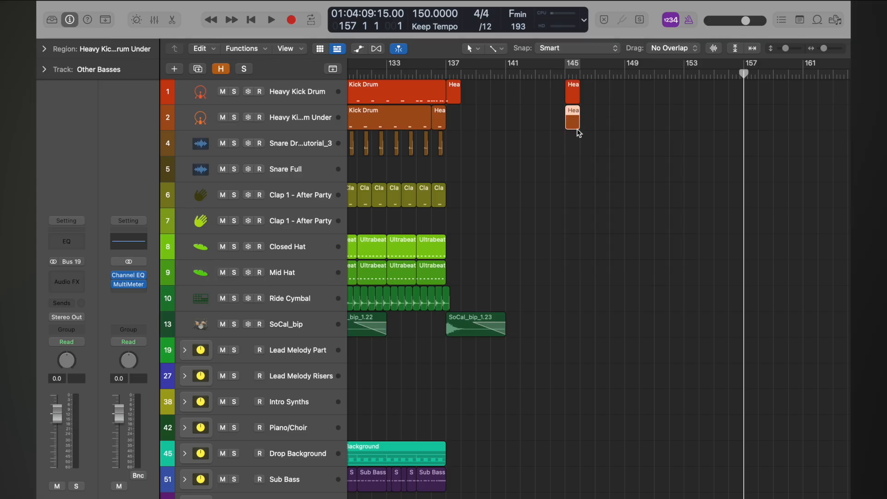
pyautogui.moveTo(598, 84); pyautogui.dragTo(559, 130)
pyautogui.press('Delete')
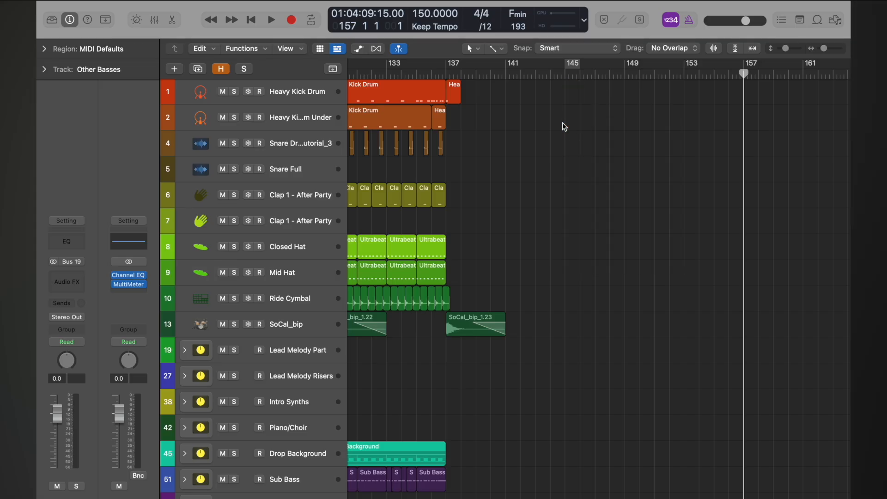
# Examine the color-coded tracks and regions across the whole song
pyautogui.press('z')
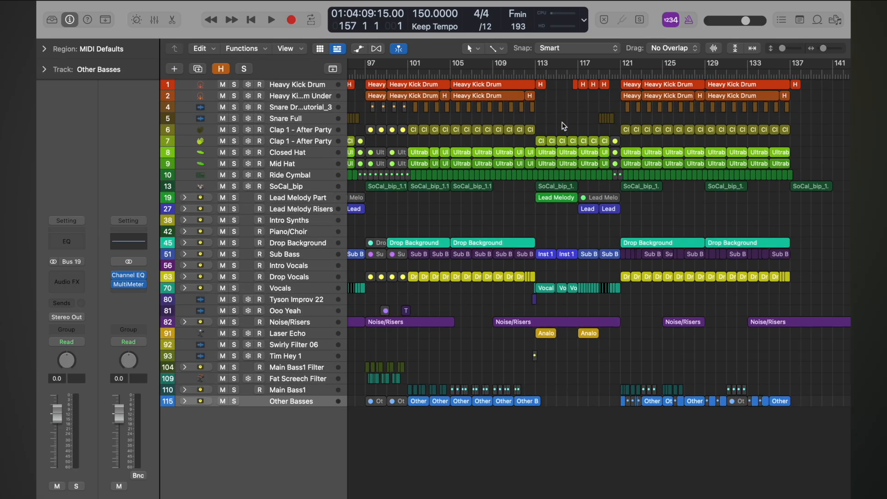
pyautogui.press('z')
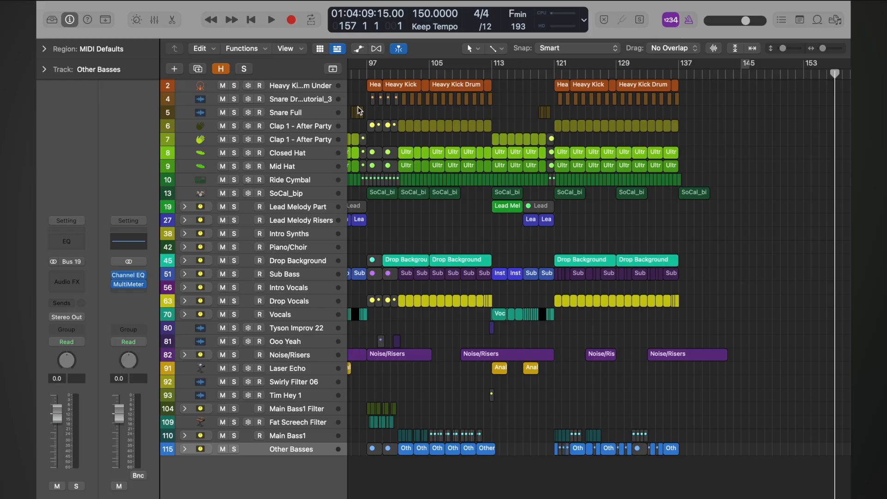
pyautogui.hscroll(-15, 454, 140)
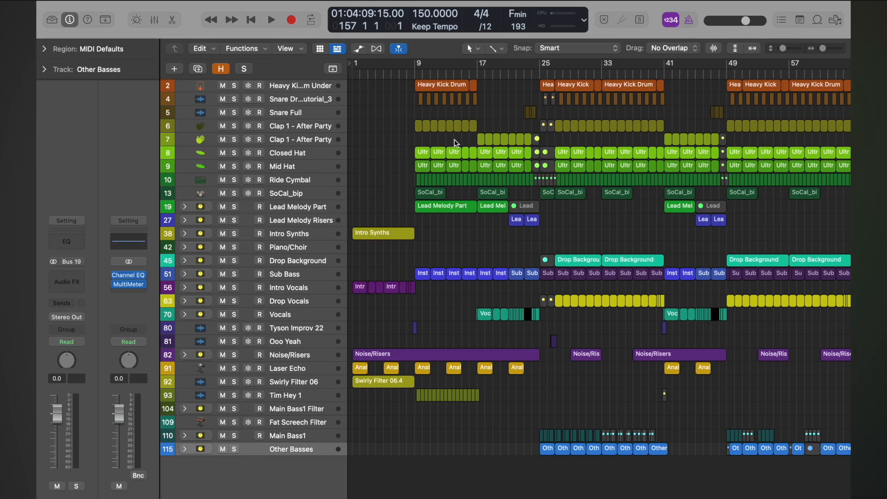
pyautogui.press('super+Left')
pyautogui.press('super+Left')
pyautogui.press('super+Left')
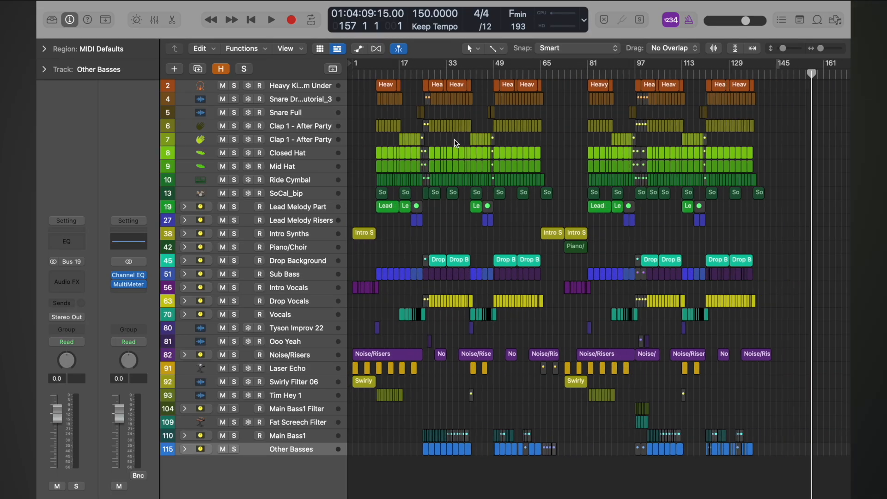